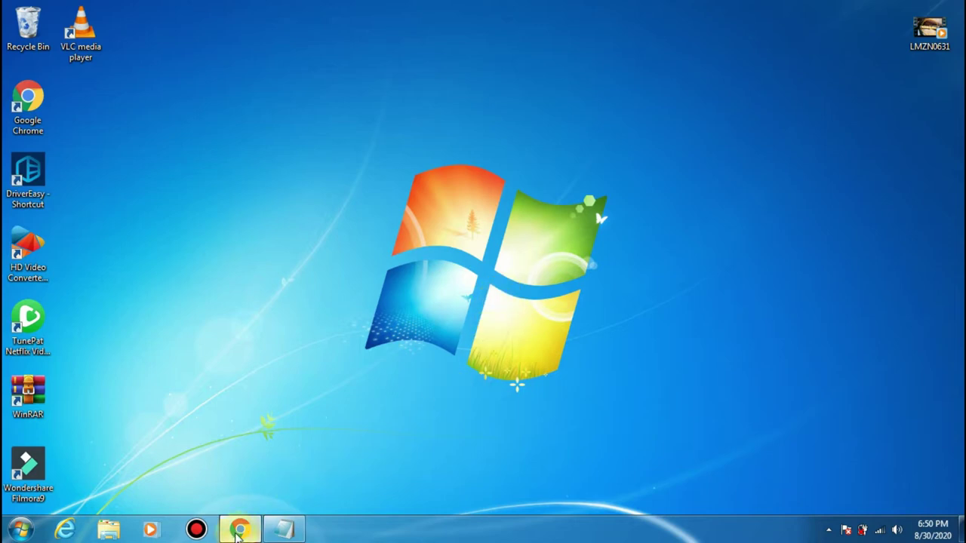
click(110, 533)
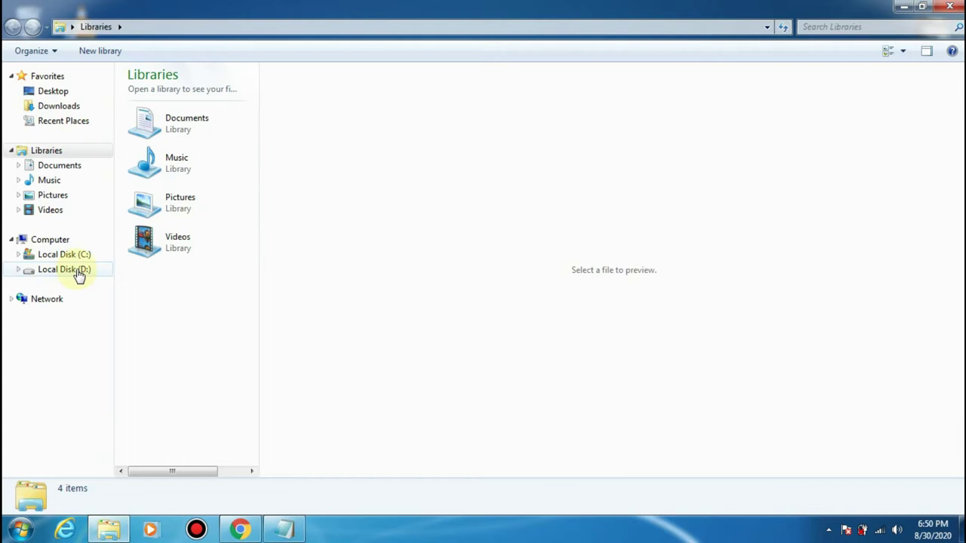
click(75, 271)
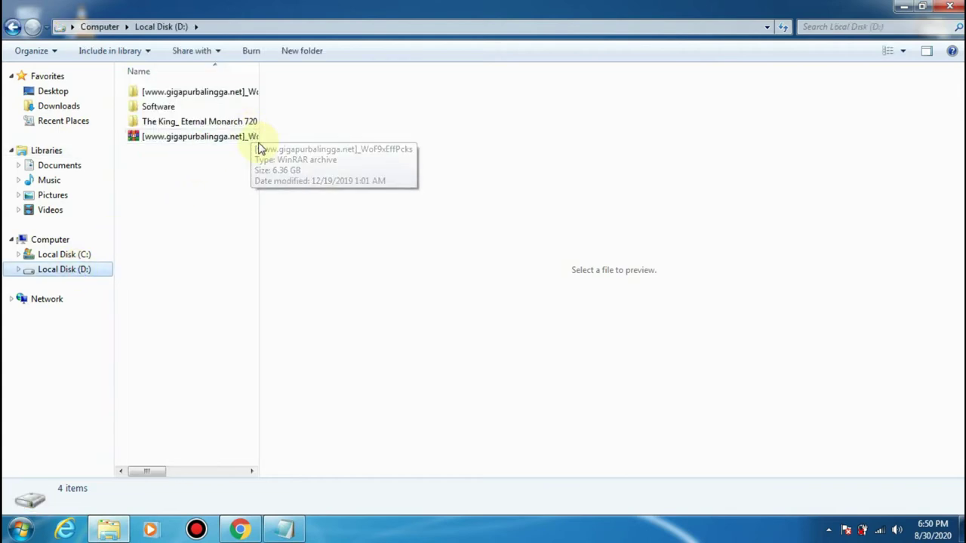
drag(259, 137, 631, 151)
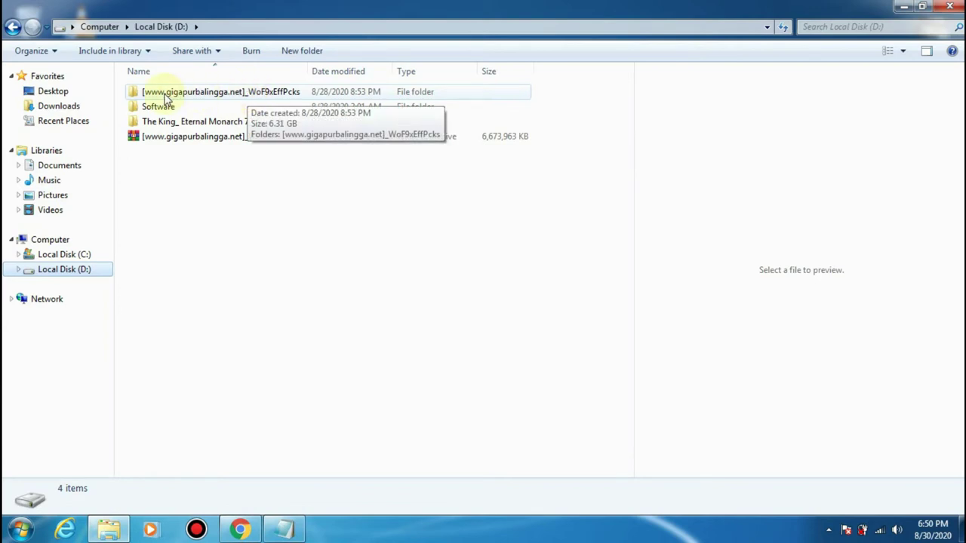
double_click(230, 95)
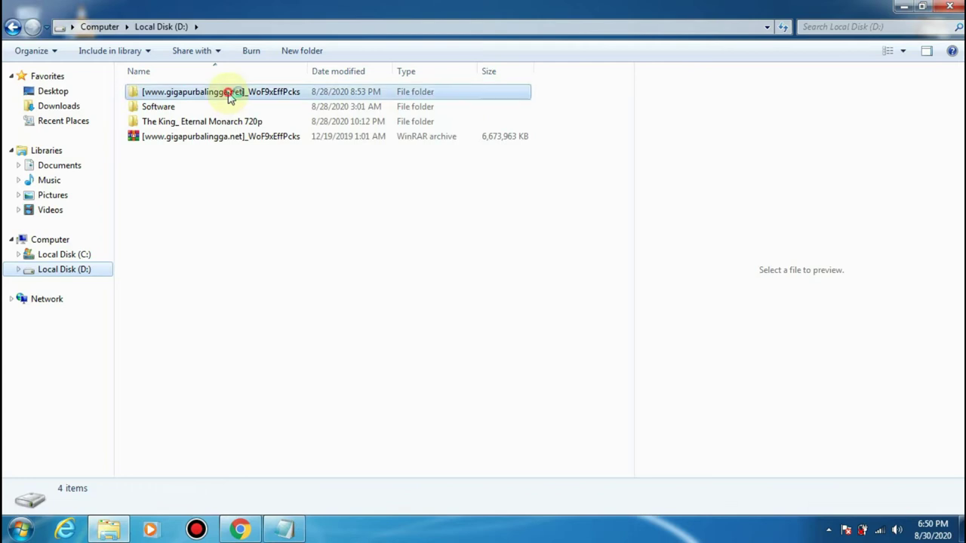
double_click(230, 94)
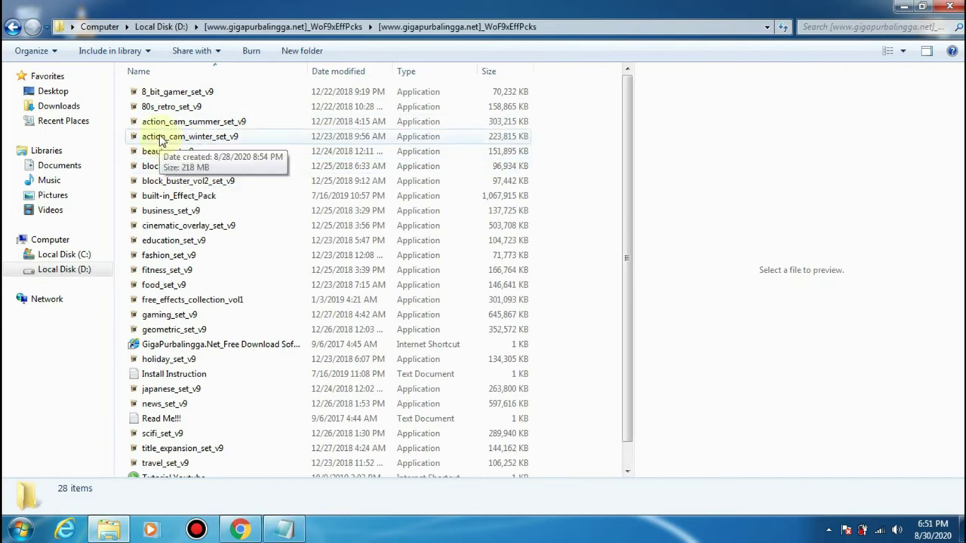
Run the beauty_set_v9 installer as administrator and accept its setup to install the Beauty Set effect pack.
right_click(159, 151)
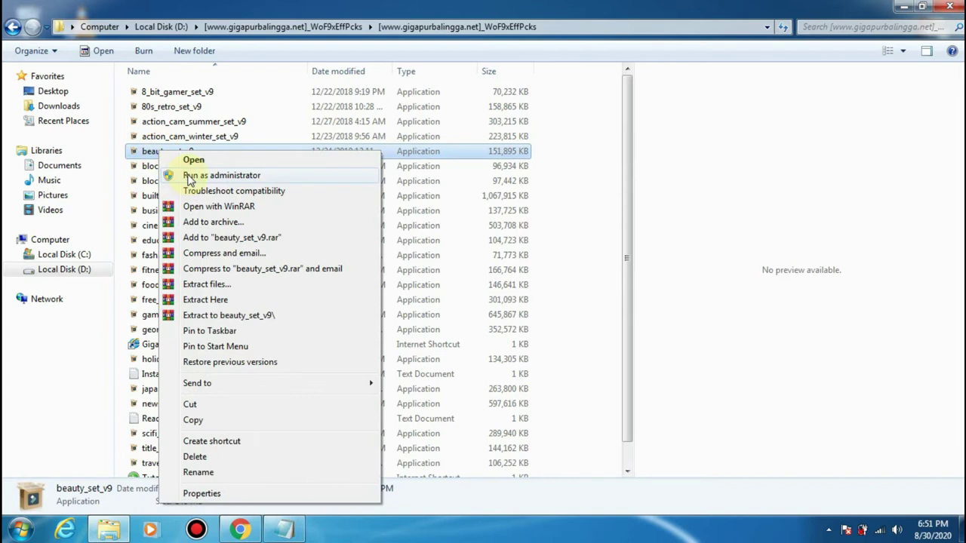
click(189, 177)
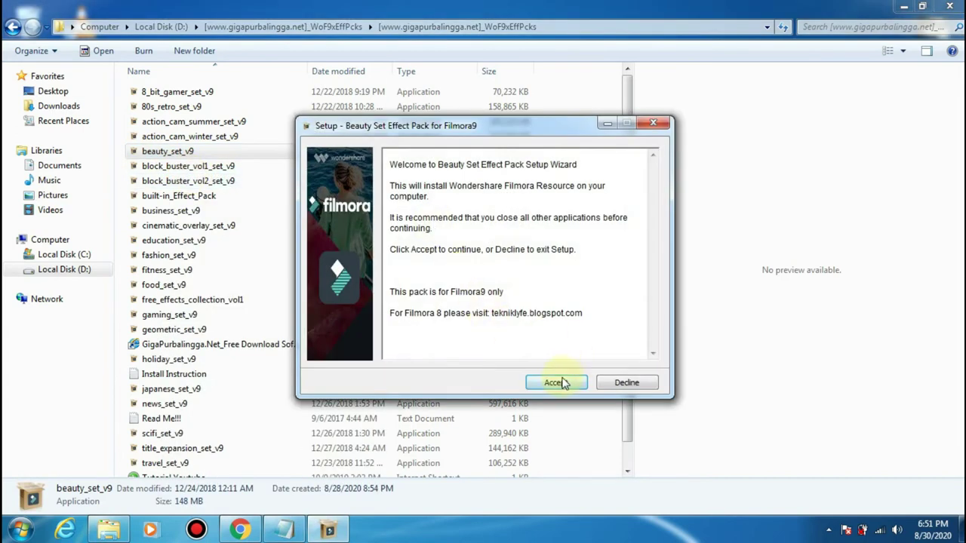
click(559, 383)
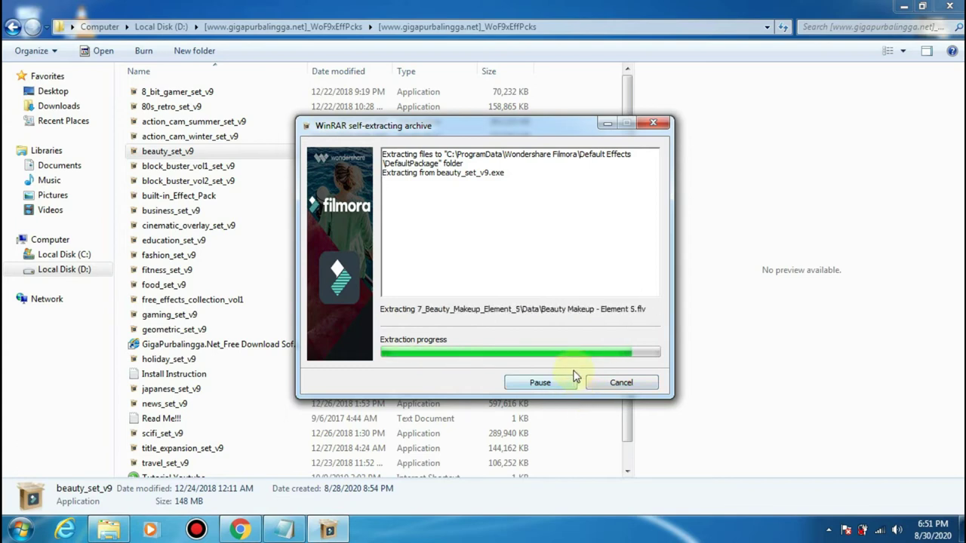
Run the block_buster_vol1_set_v9 installer as administrator and accept its setup.
click(244, 167)
right_click(247, 163)
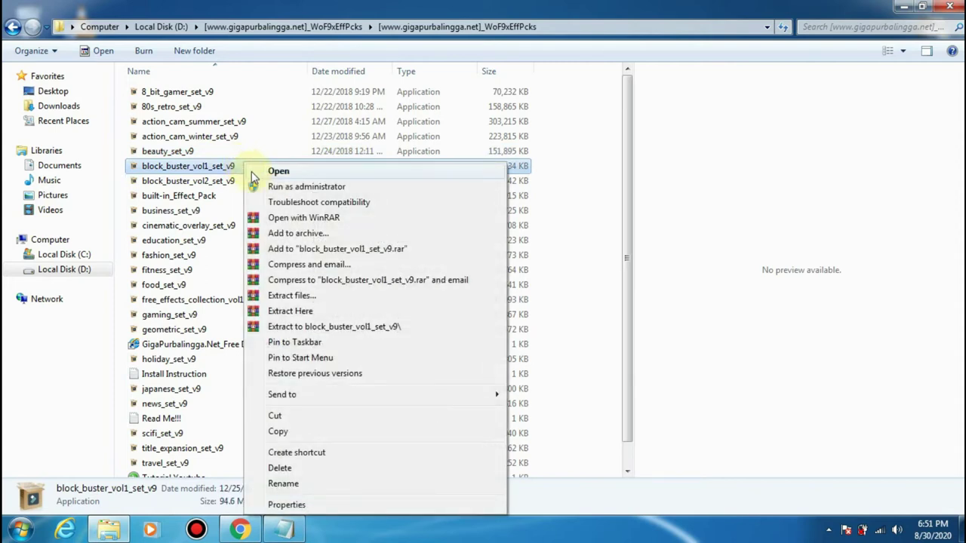
click(271, 189)
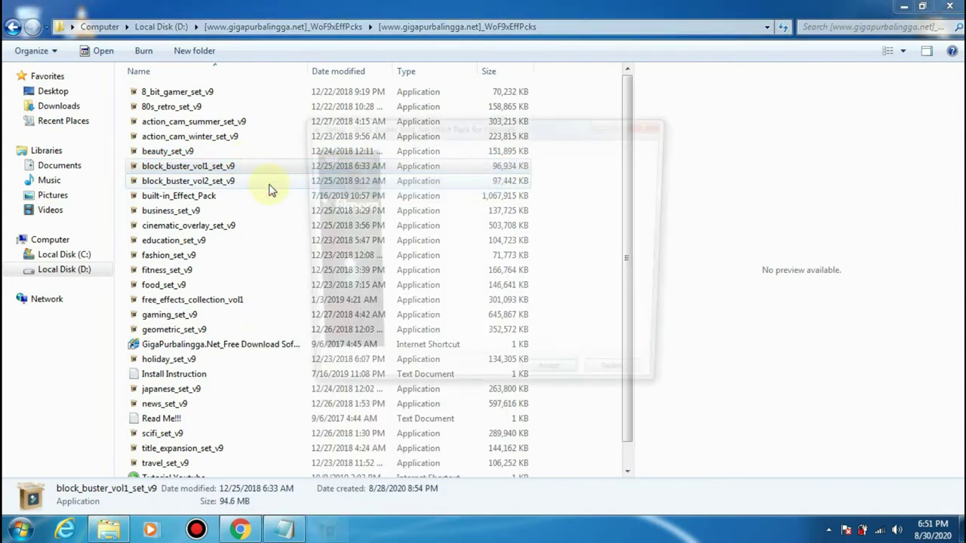
click(565, 383)
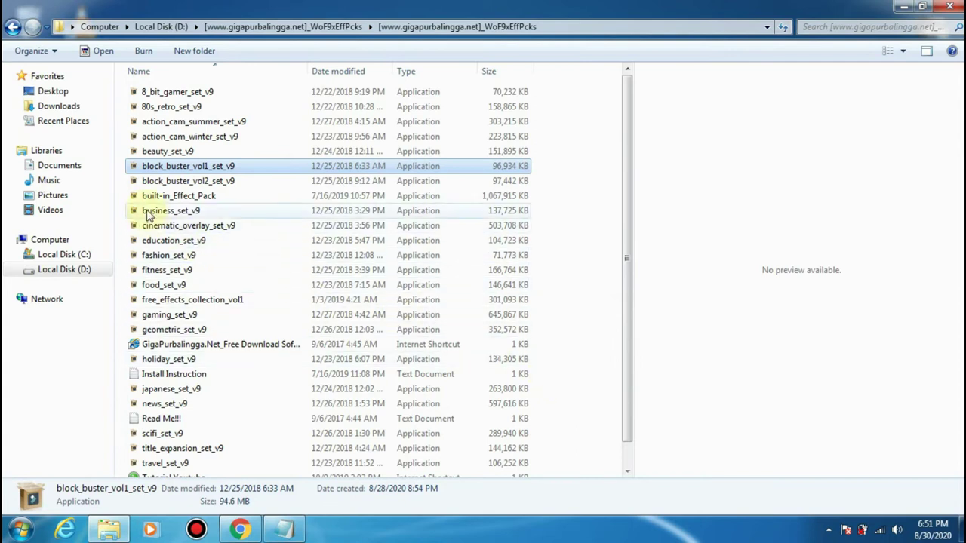
Run the block_buster_vol2_set_v9 installer as administrator and accept its setup.
click(153, 183)
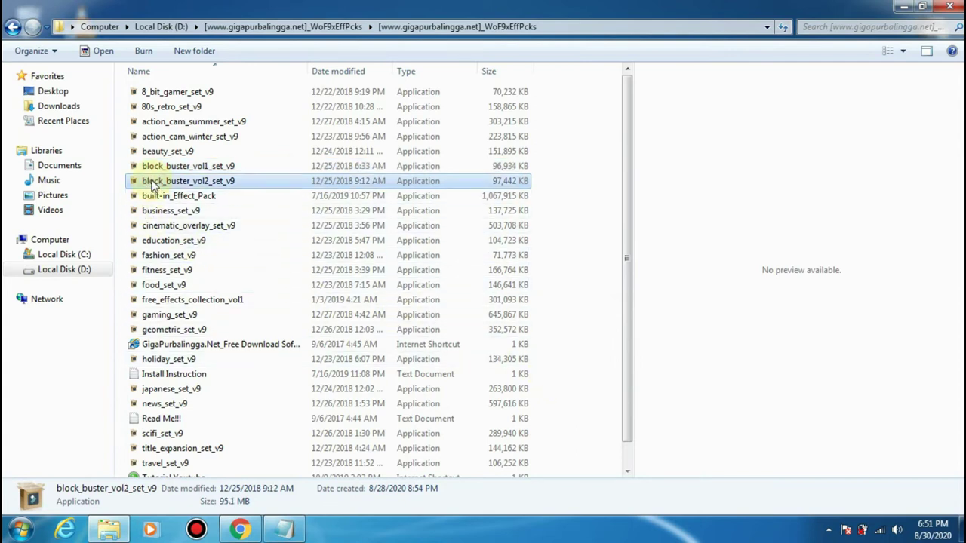
right_click(153, 185)
click(182, 188)
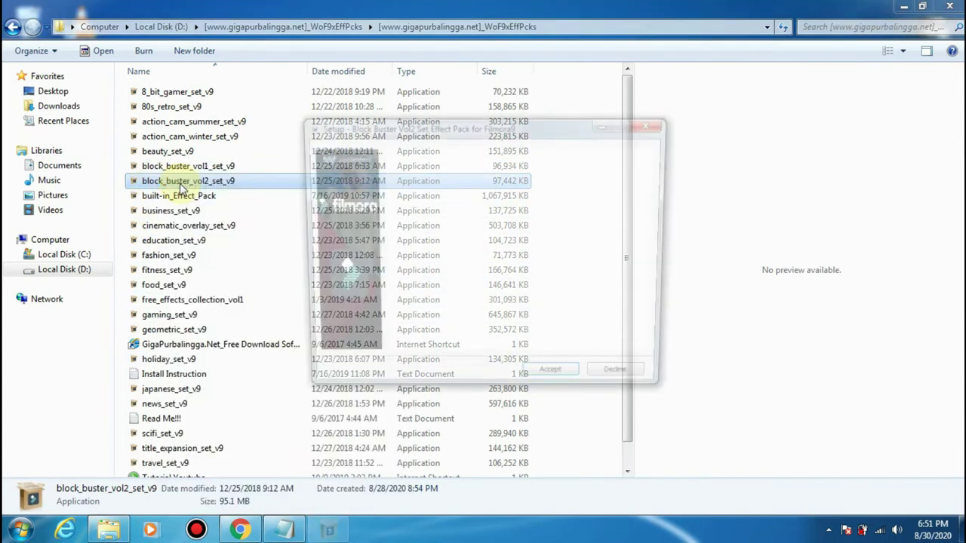
click(557, 383)
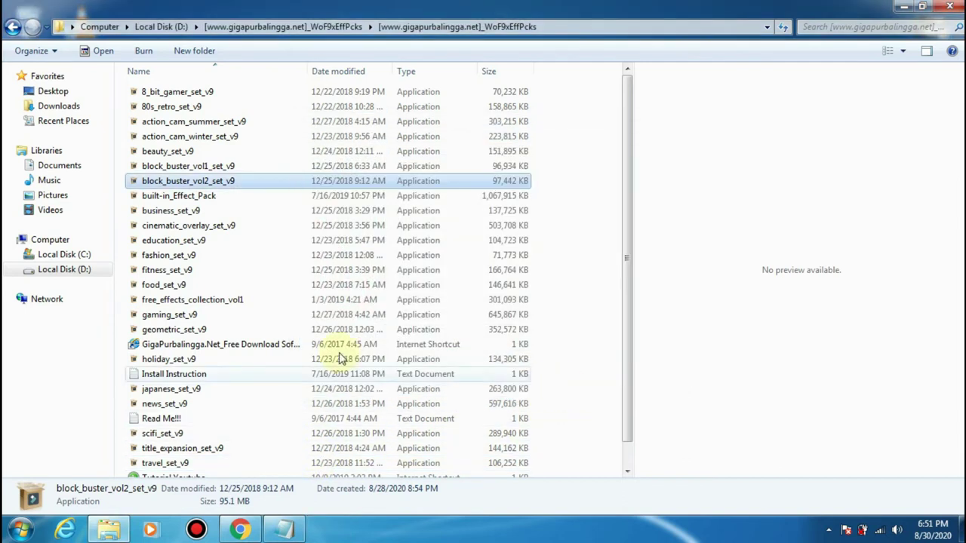
Run the built-in_Effect_Pack installer as administrator and proceed through the setup wizard to start the installation.
click(145, 197)
right_click(145, 197)
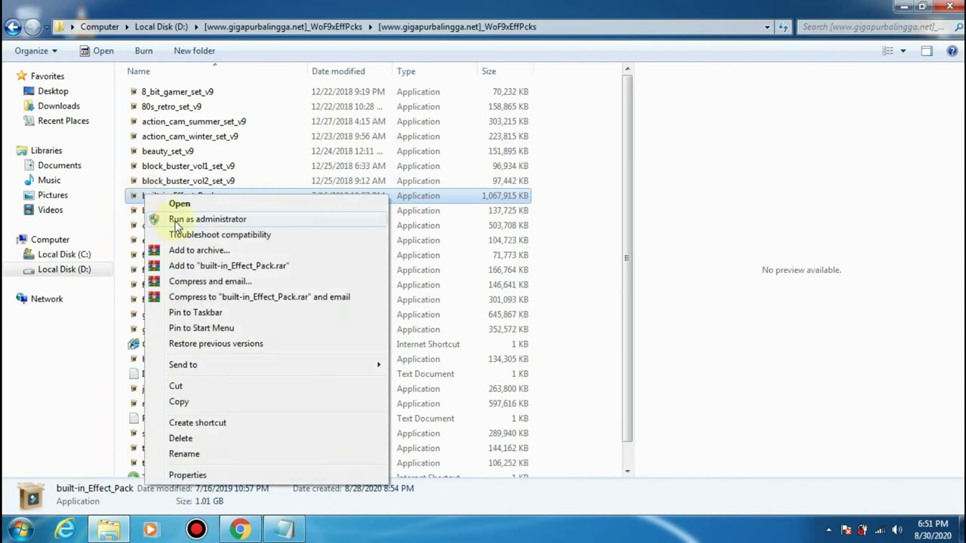
click(179, 221)
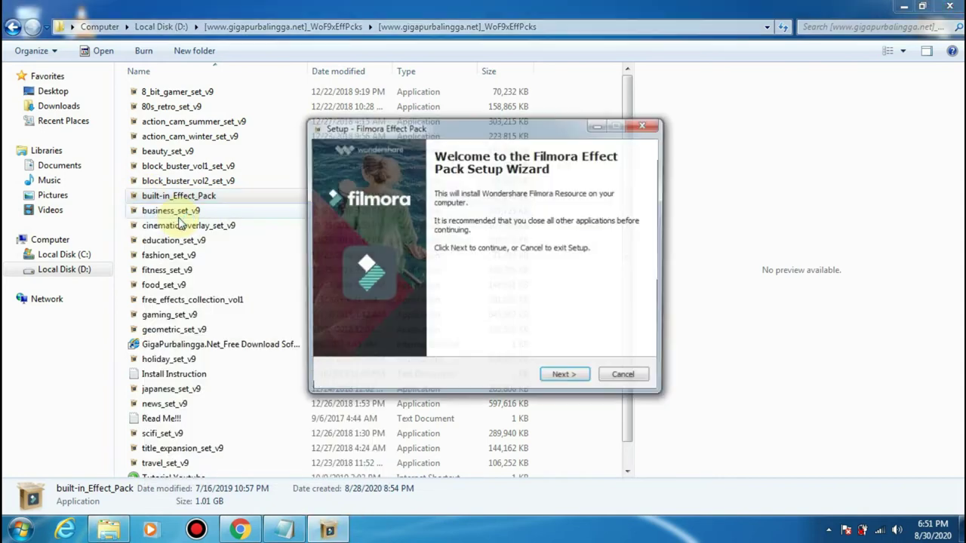
click(566, 379)
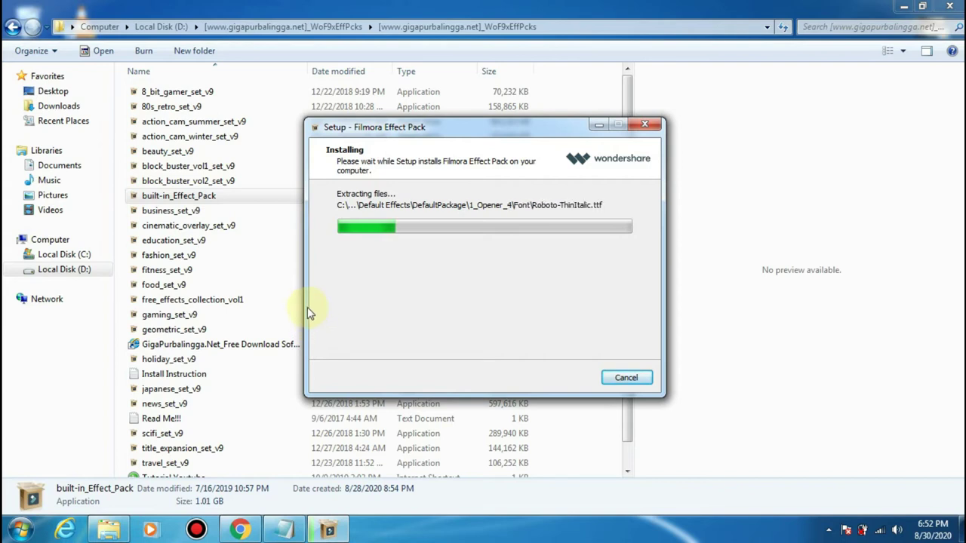
mouse_move(365, 9)
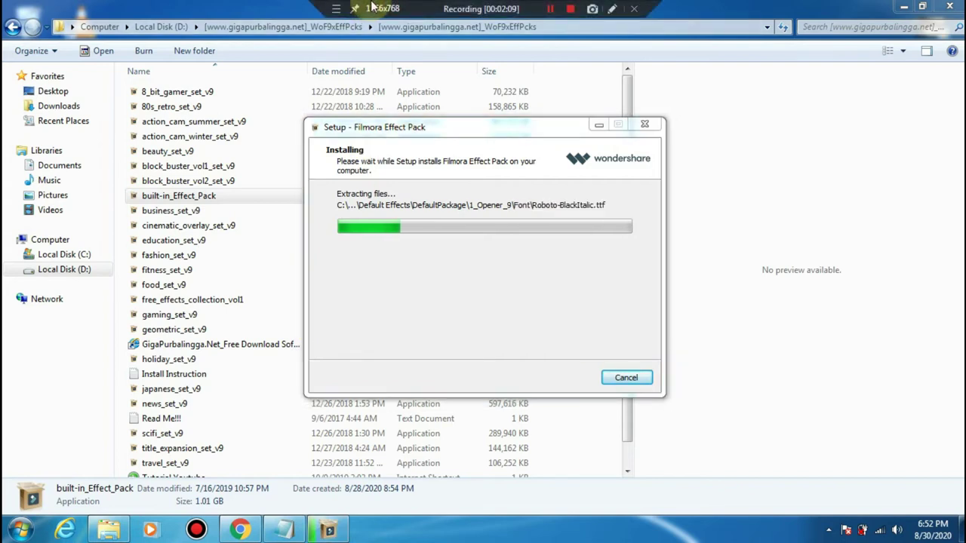
click(551, 10)
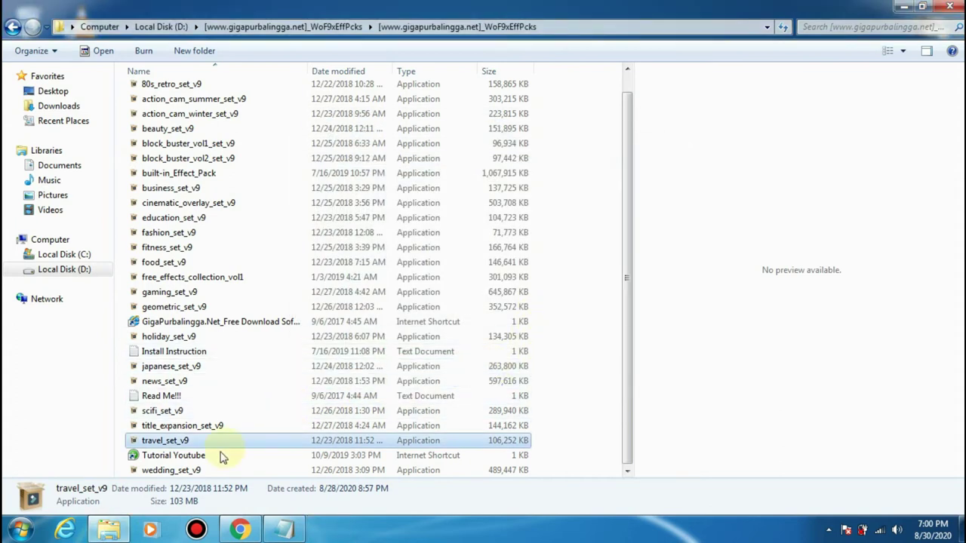
Run the wedding_set_v9 installer as administrator and accept its setup to install the Wedding Set effect pack.
click(199, 469)
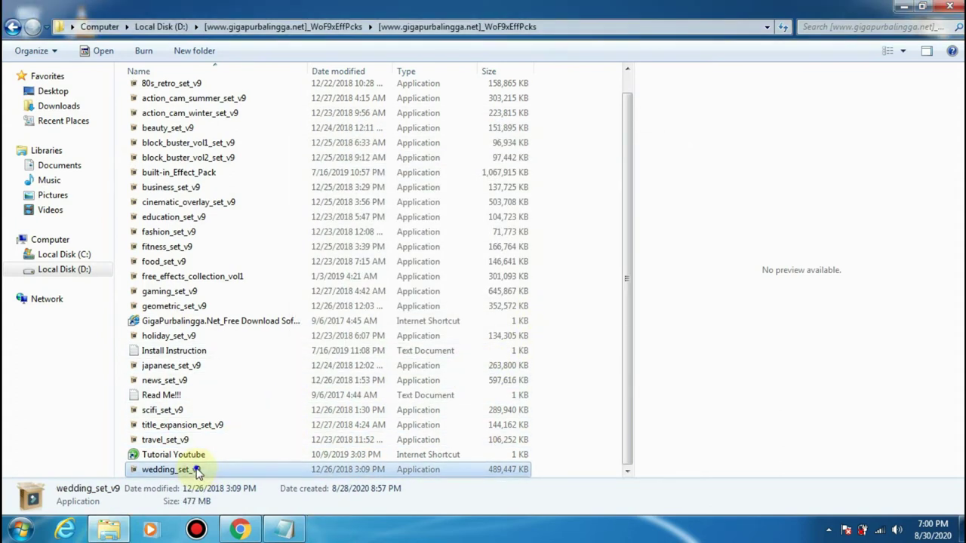
right_click(197, 471)
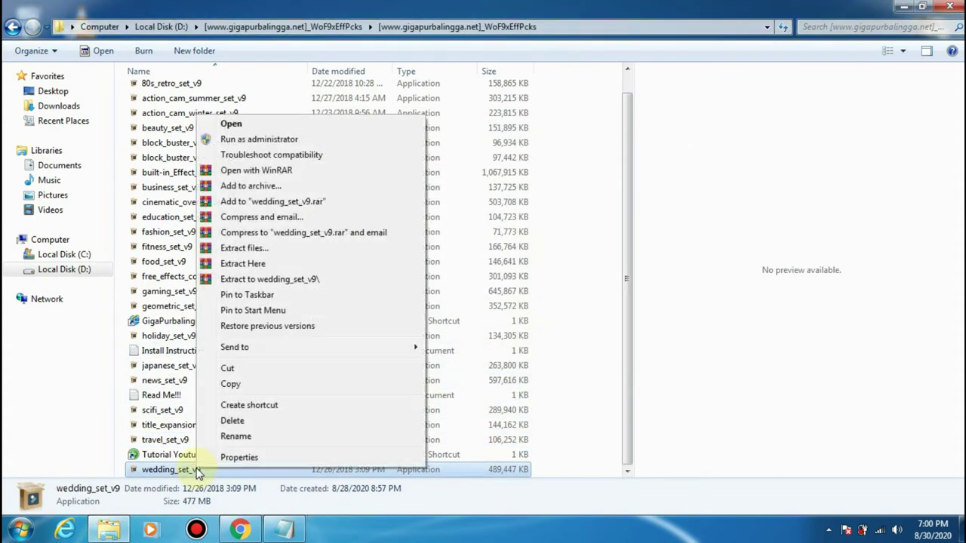
click(263, 140)
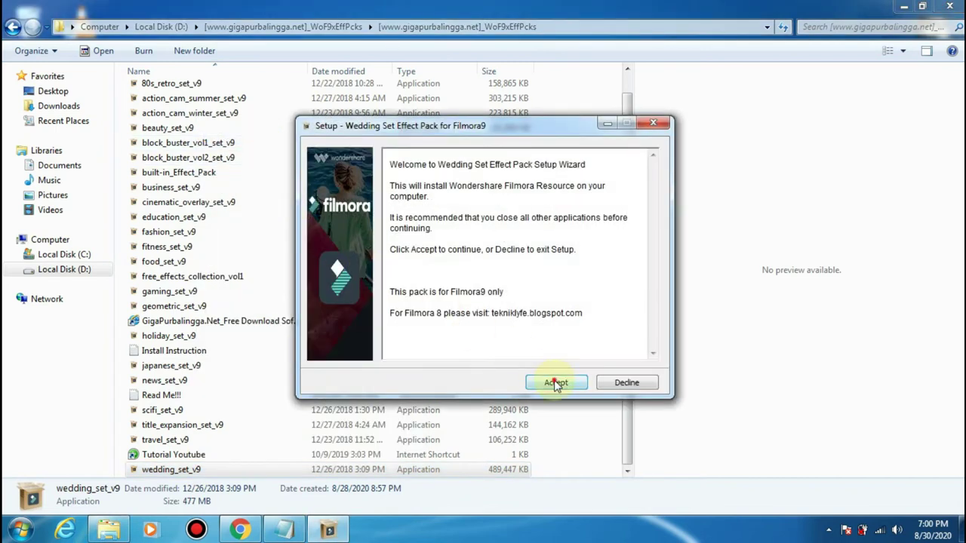
click(556, 384)
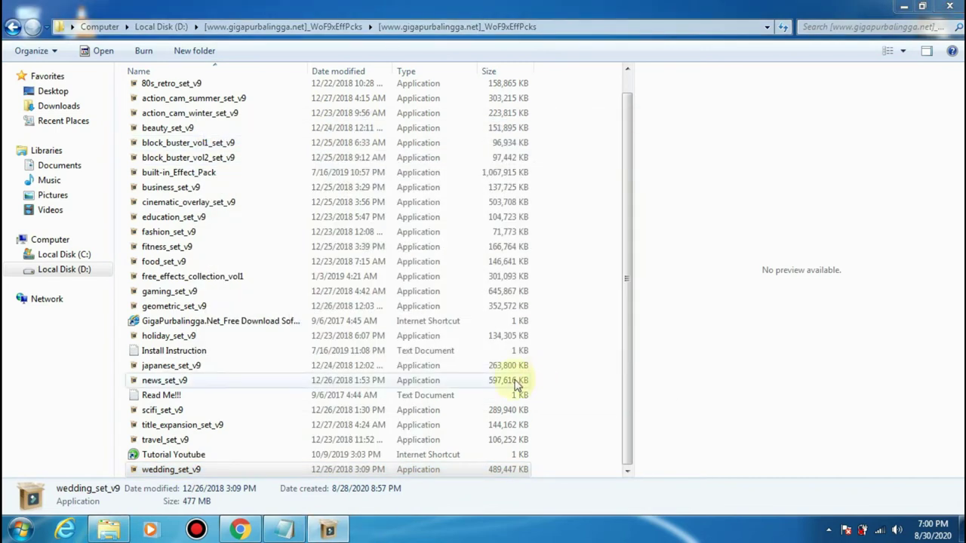
click(332, 532)
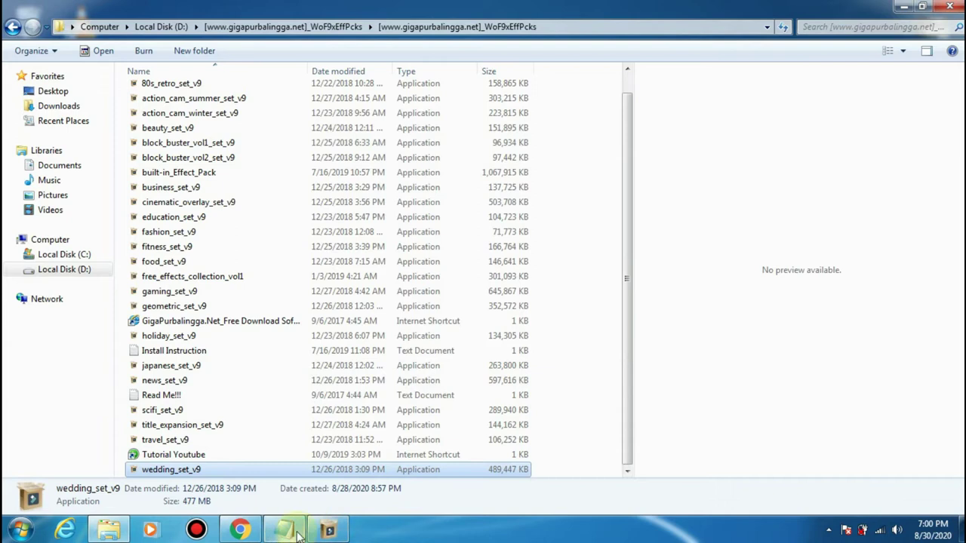
click(332, 532)
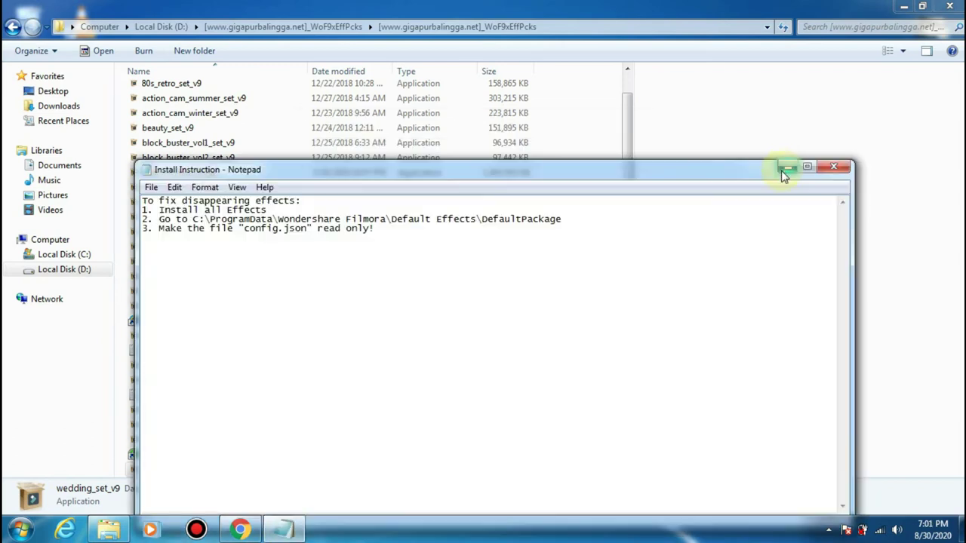
Review the Install Instruction text file for the steps that fix disappearing effects, and put it away.
click(781, 169)
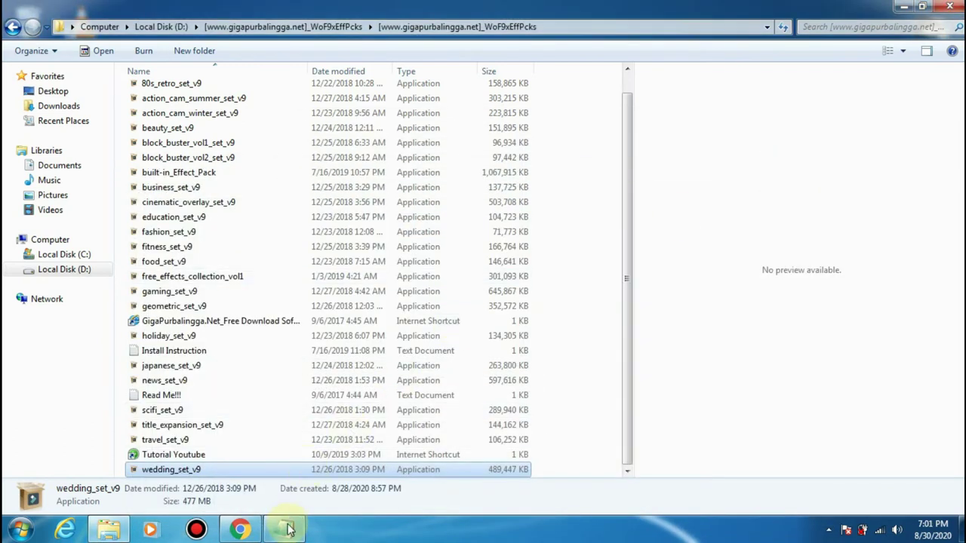
click(287, 530)
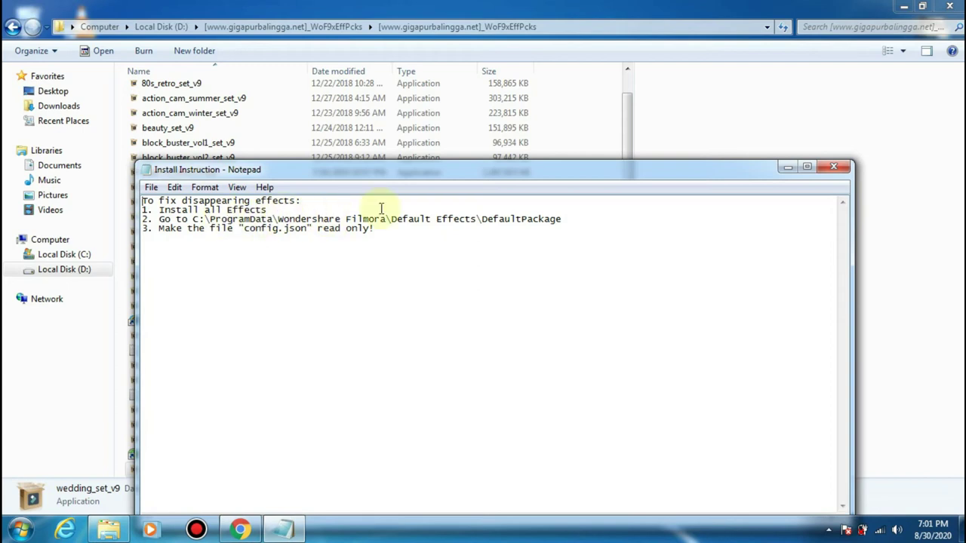
click(832, 171)
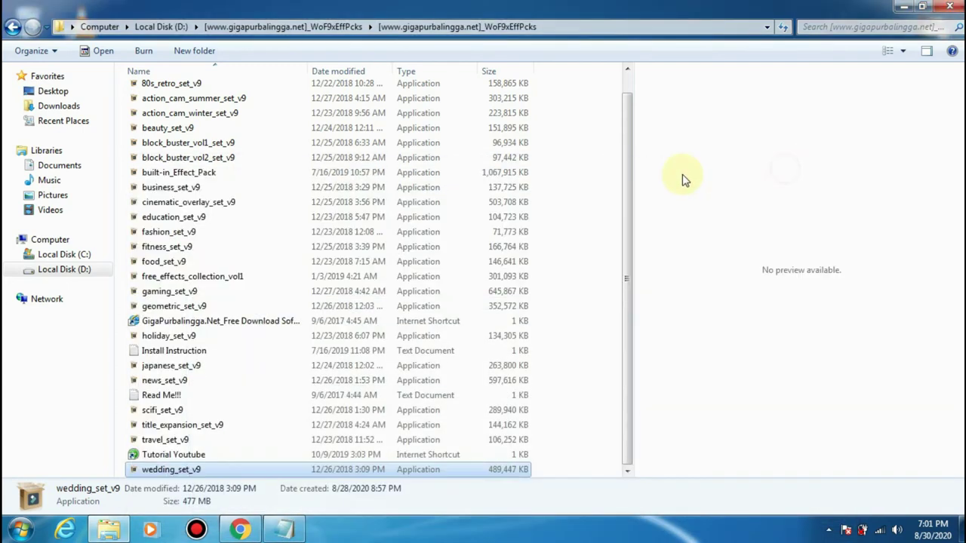
Go to Local Disk (C:) and set the folder options to show hidden files, folders, and drives.
click(67, 255)
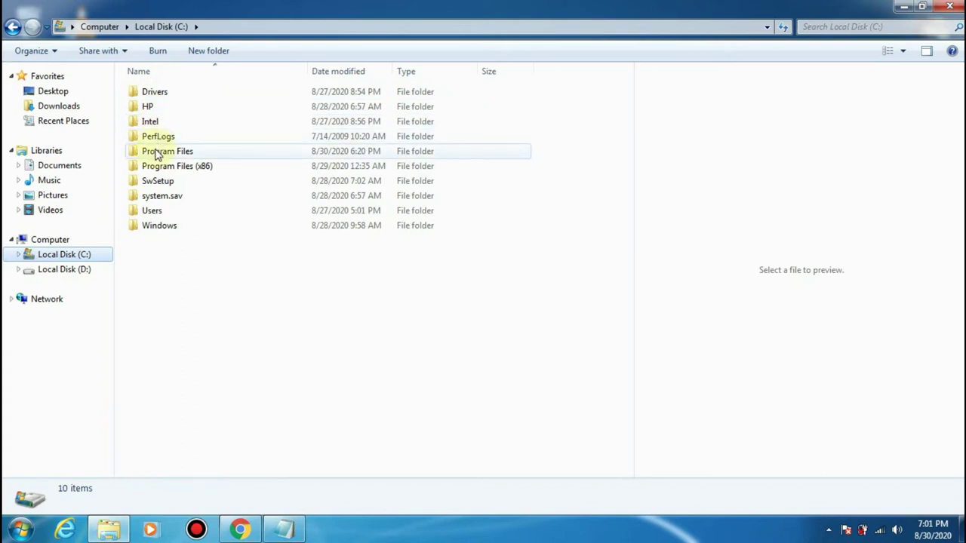
click(51, 60)
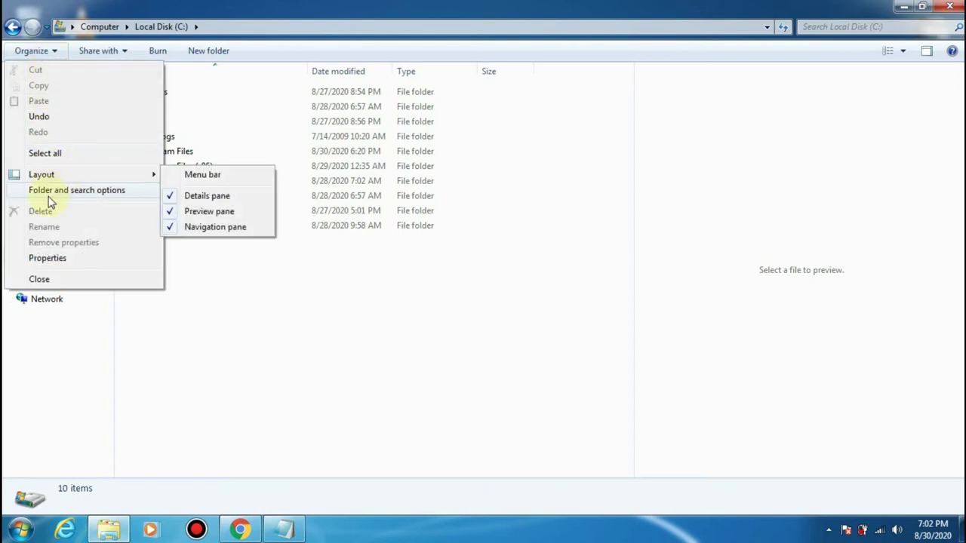
click(96, 192)
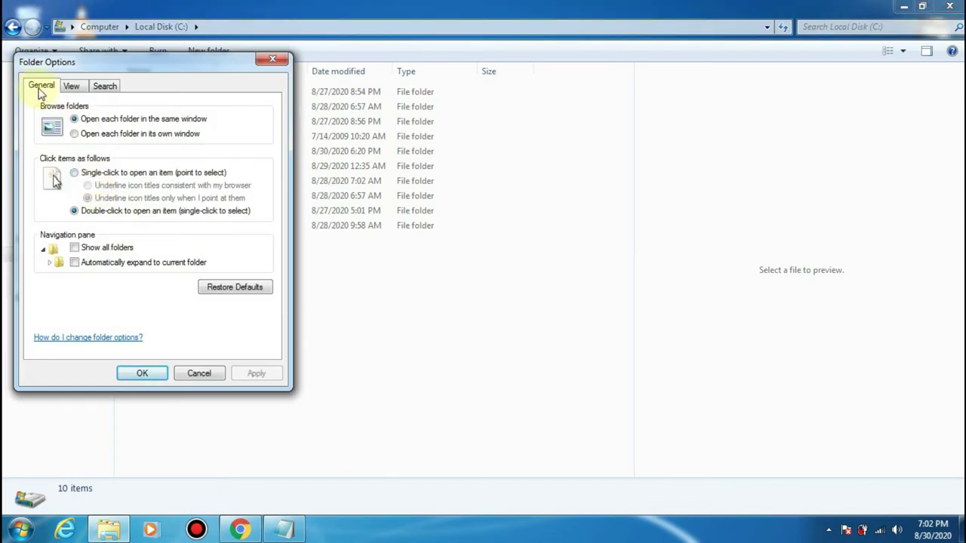
click(72, 87)
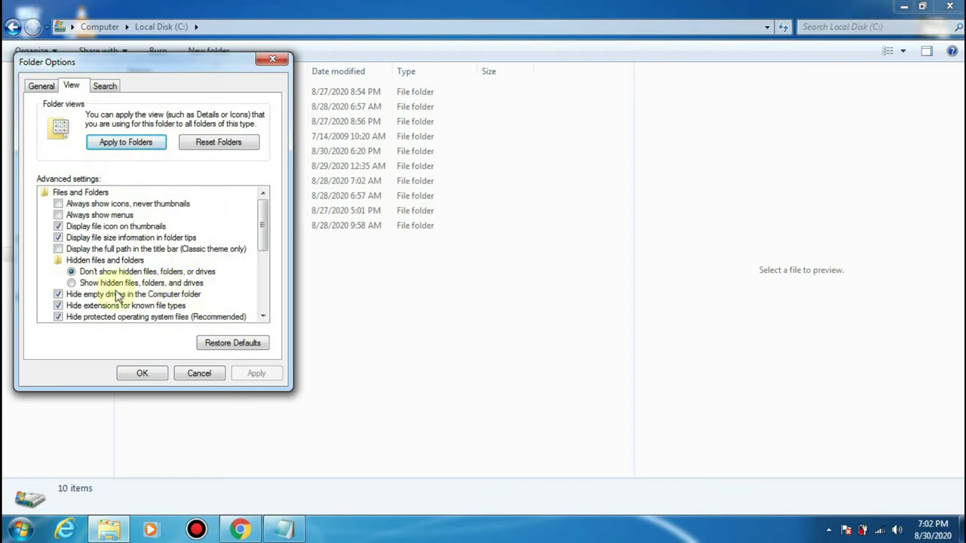
click(71, 284)
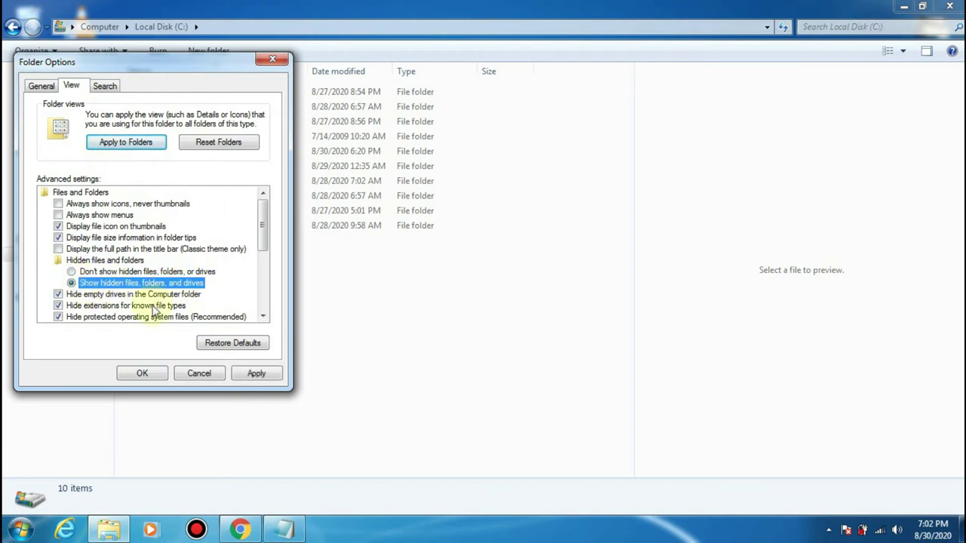
click(143, 373)
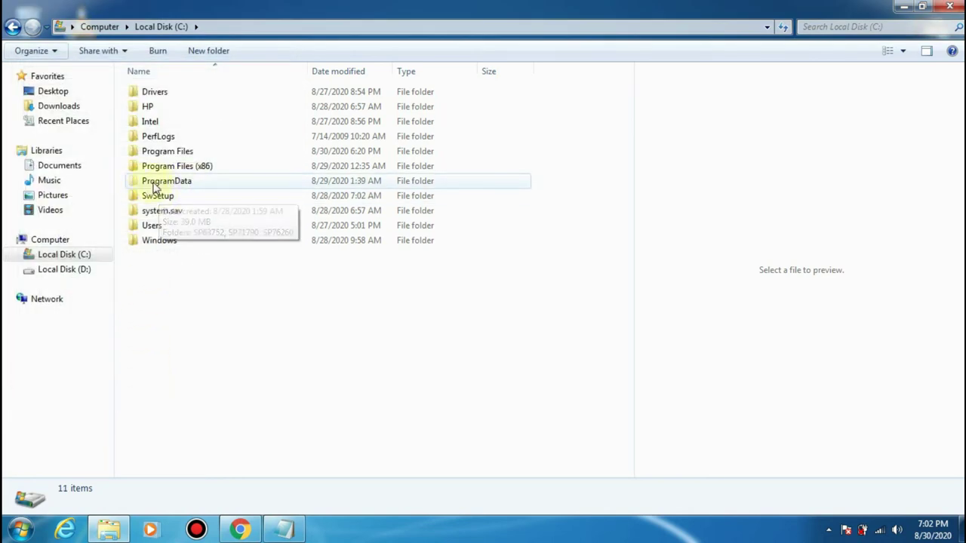
Go to C:\ProgramData\Wondershare Filmora\Default Effects\DefaultPackage and check the location against the Install Instruction file.
double_click(181, 183)
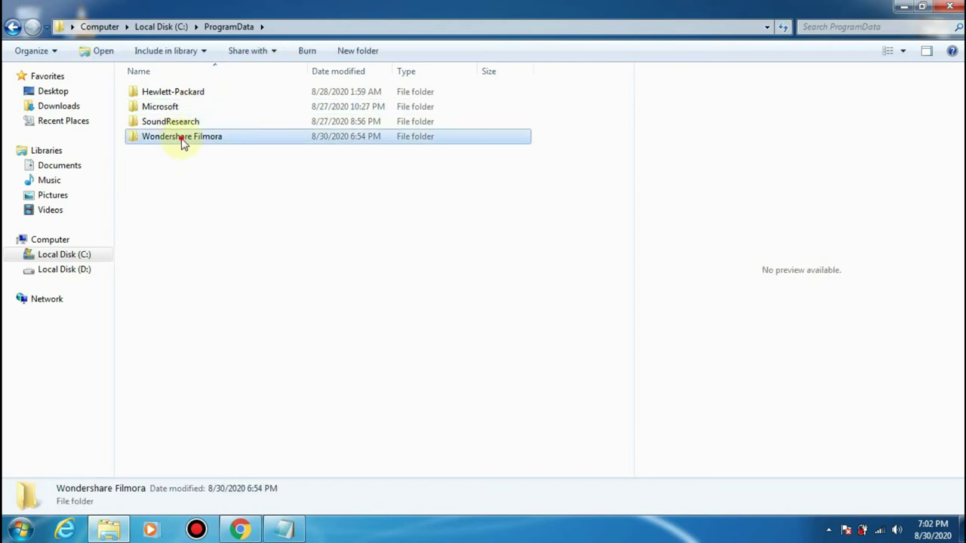
double_click(181, 137)
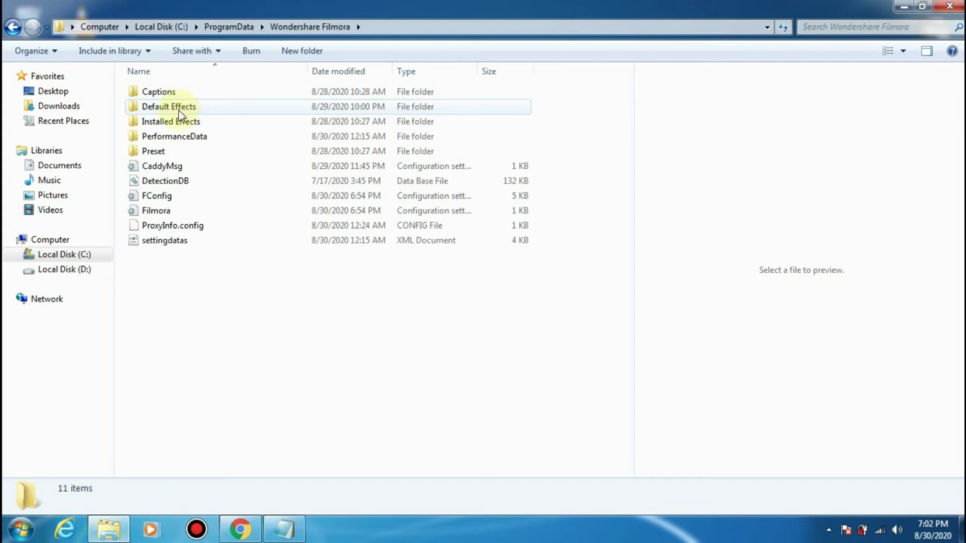
double_click(179, 112)
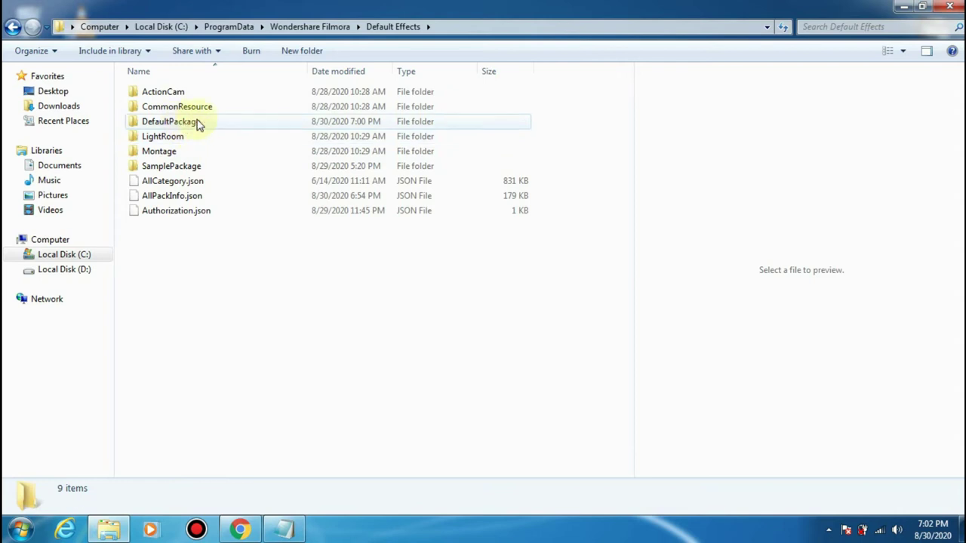
double_click(199, 124)
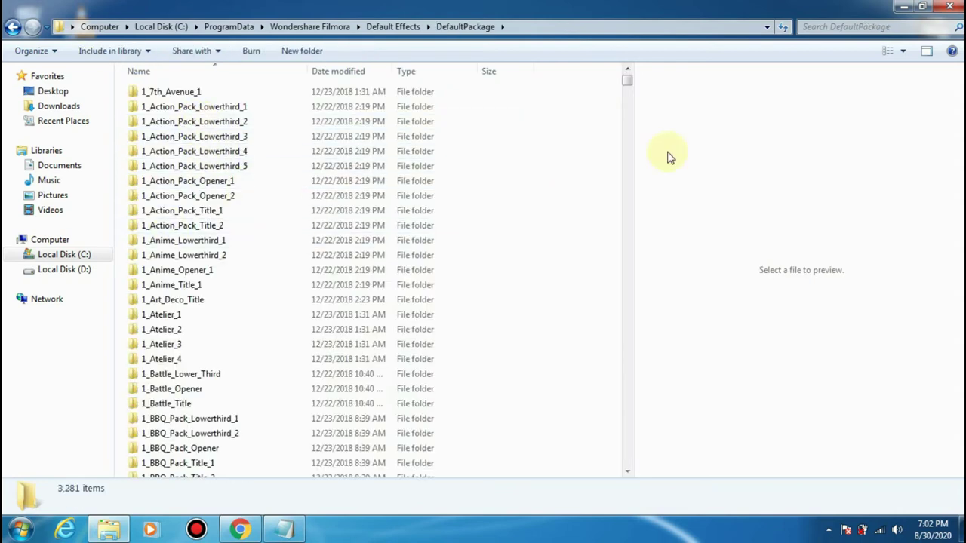
click(281, 528)
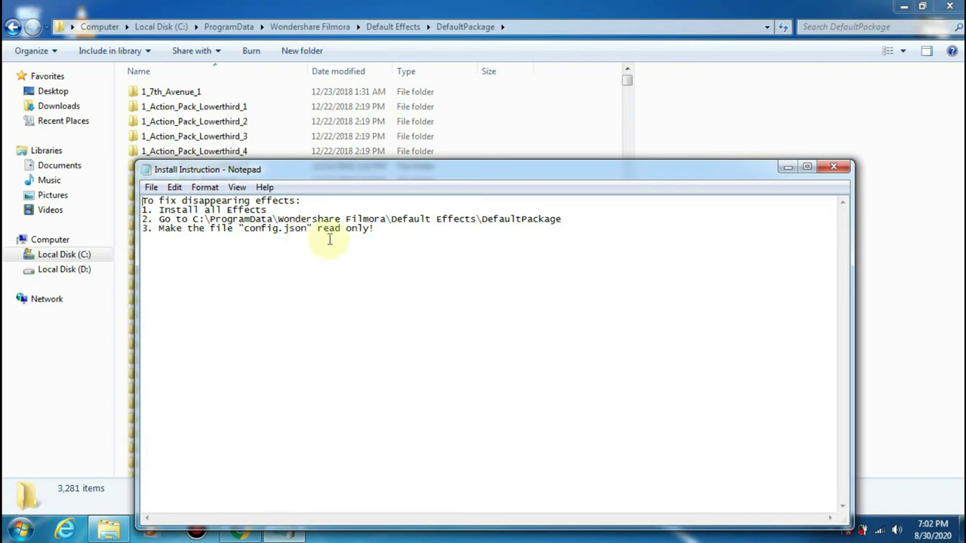
click(788, 167)
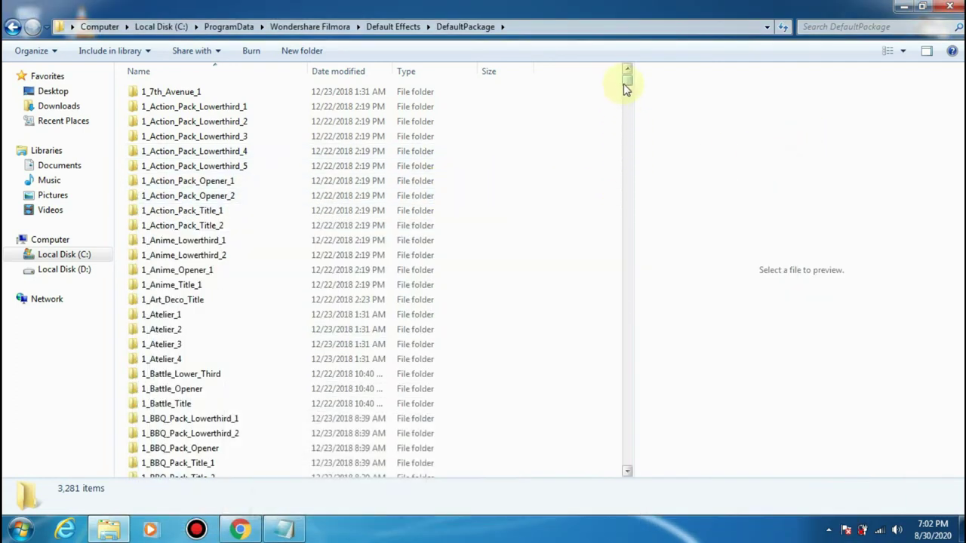
Set the DefaultPackage folder to read-only and apply the change to the folder, its subfolders and files.
drag(629, 89, 629, 474)
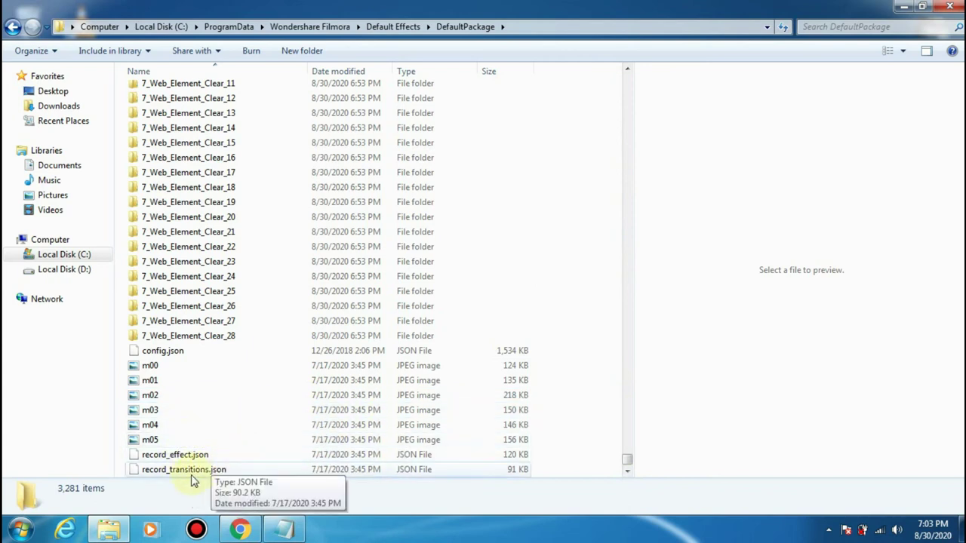
right_click(198, 355)
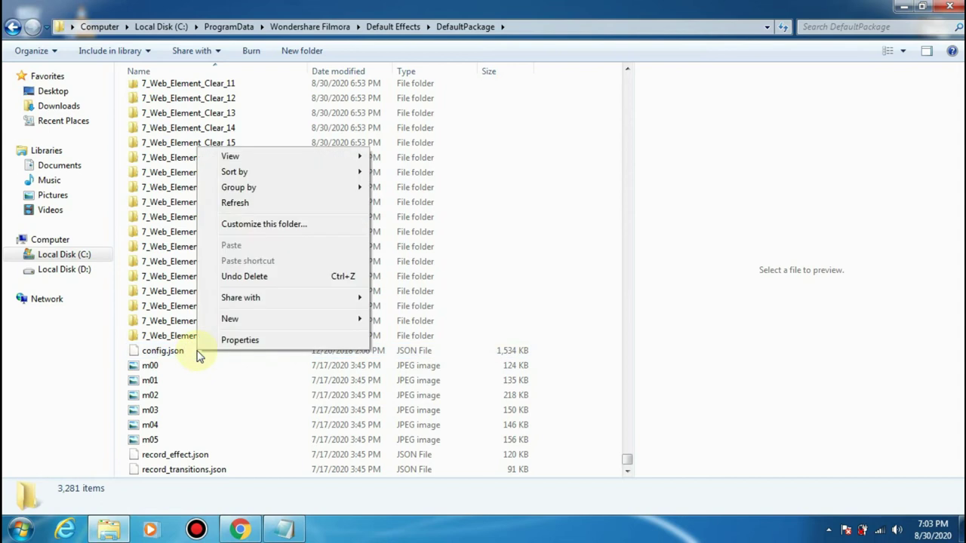
click(240, 340)
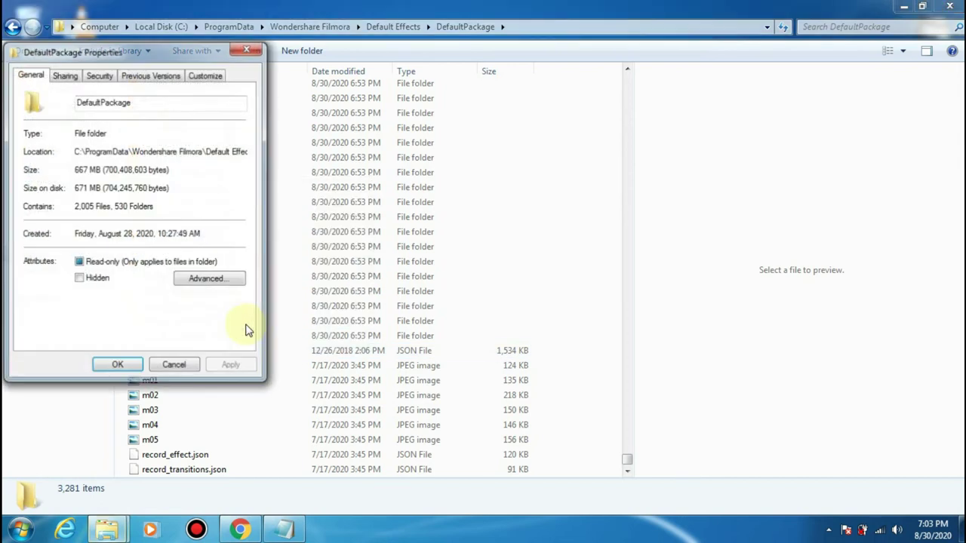
click(79, 264)
click(80, 264)
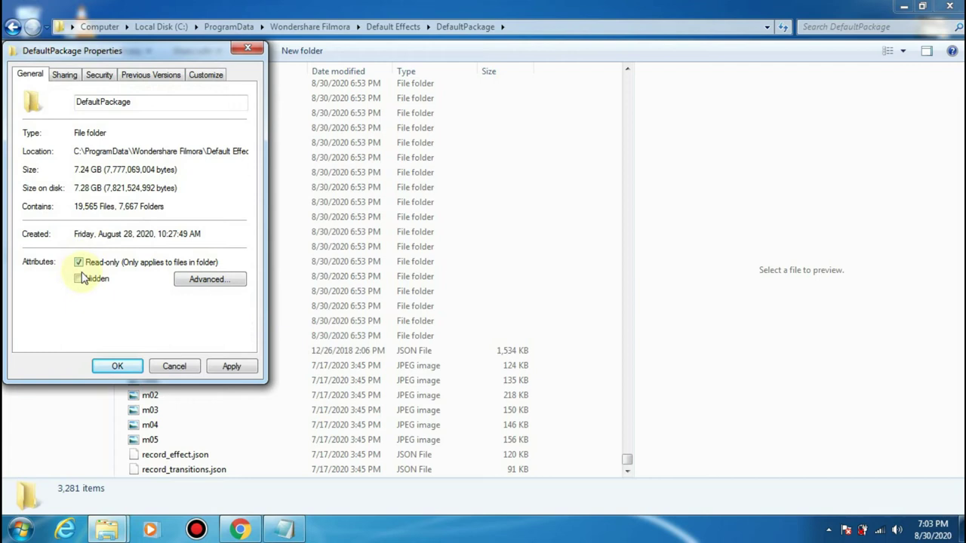
click(117, 367)
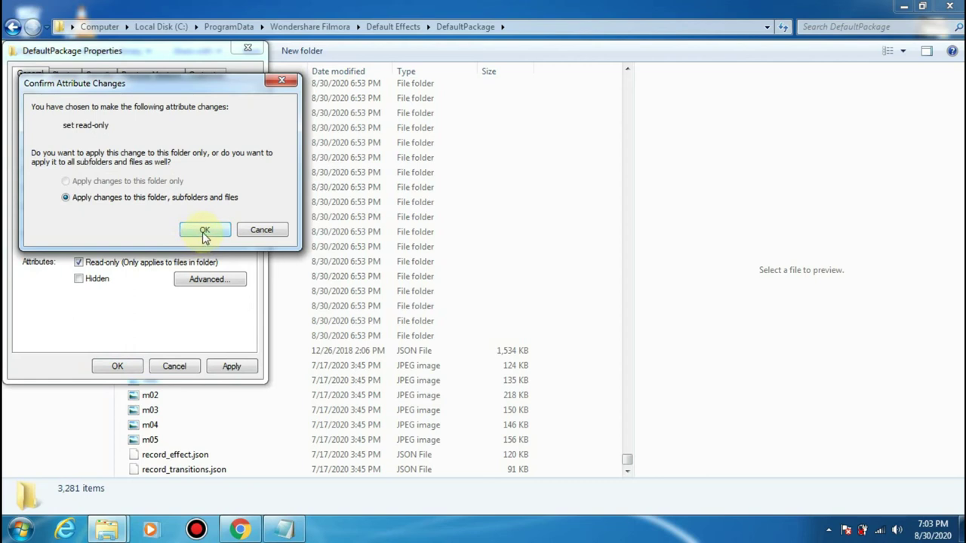
click(204, 231)
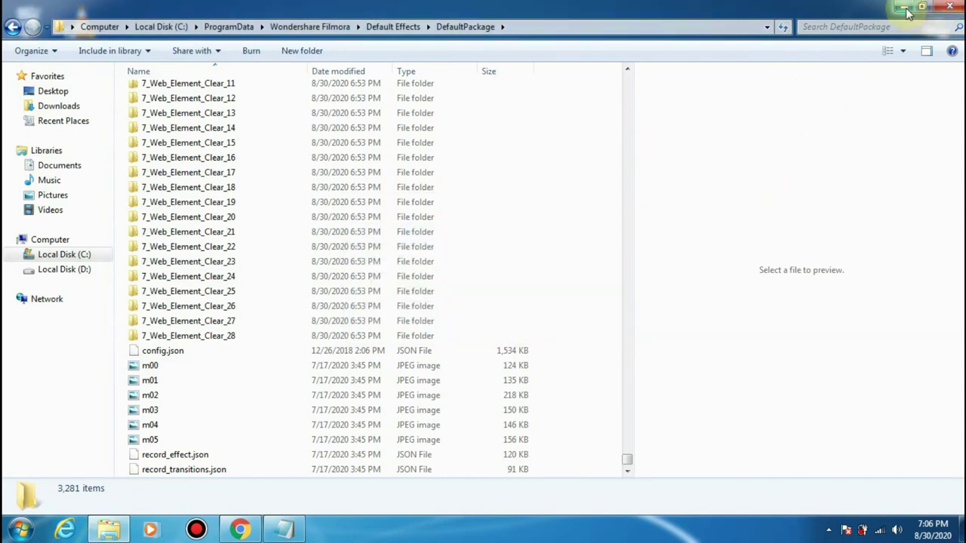
Leave the DefaultPackage folder and close both the file browser and the Install Instruction text file.
click(12, 28)
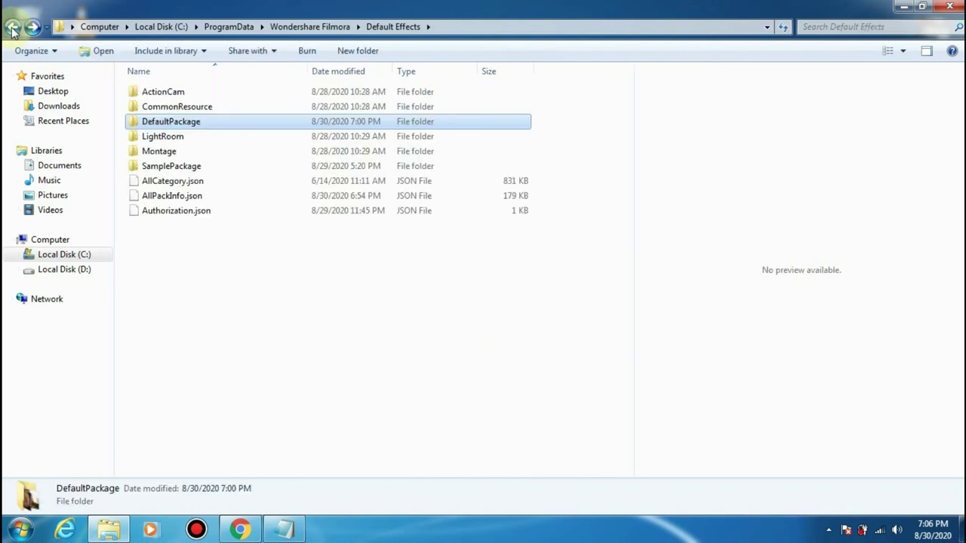
click(13, 28)
click(12, 28)
click(12, 28)
click(12, 28)
click(12, 28)
click(12, 28)
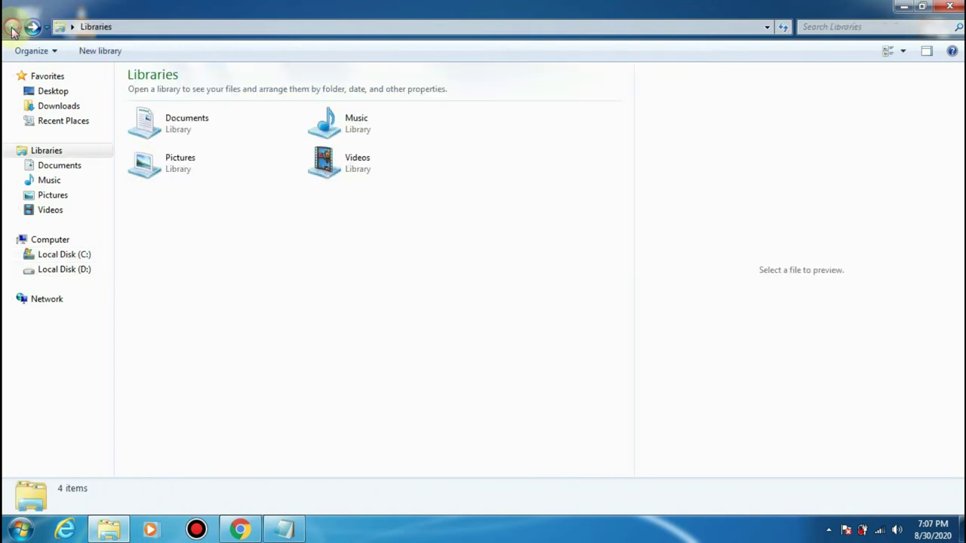
click(949, 6)
click(284, 529)
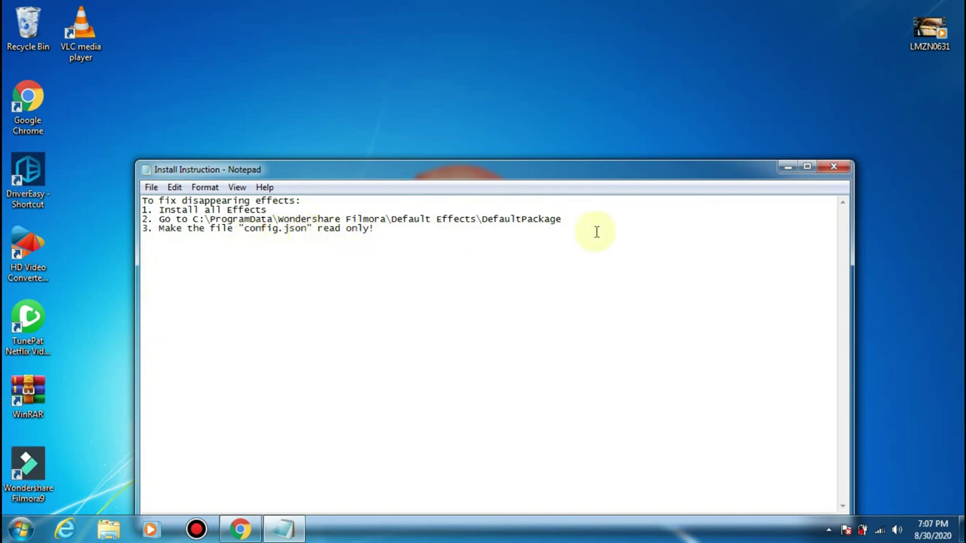
click(834, 167)
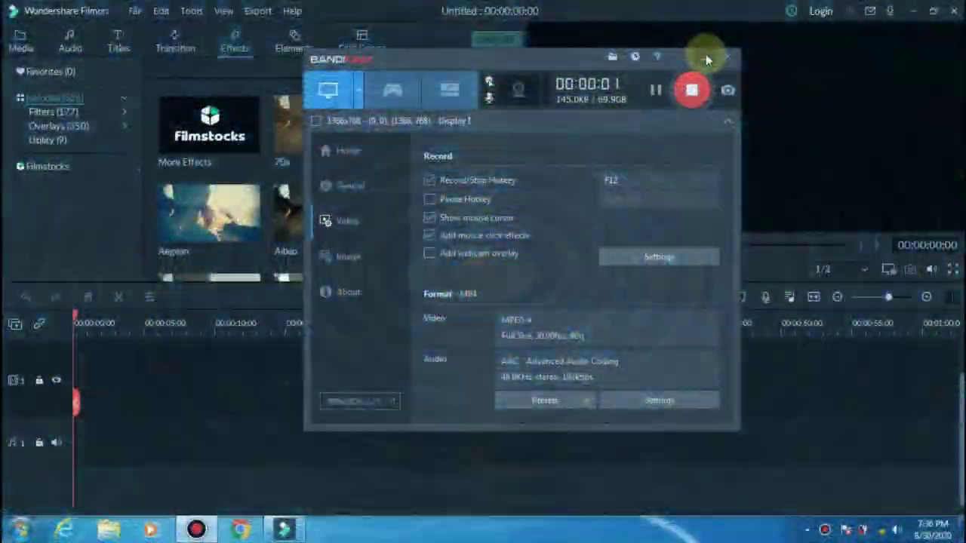
In Filmora9, examine the included effects: Filters, Overlays with the Wedding, Seasonal, Lifestyle and Media categories, and Utility.
click(702, 53)
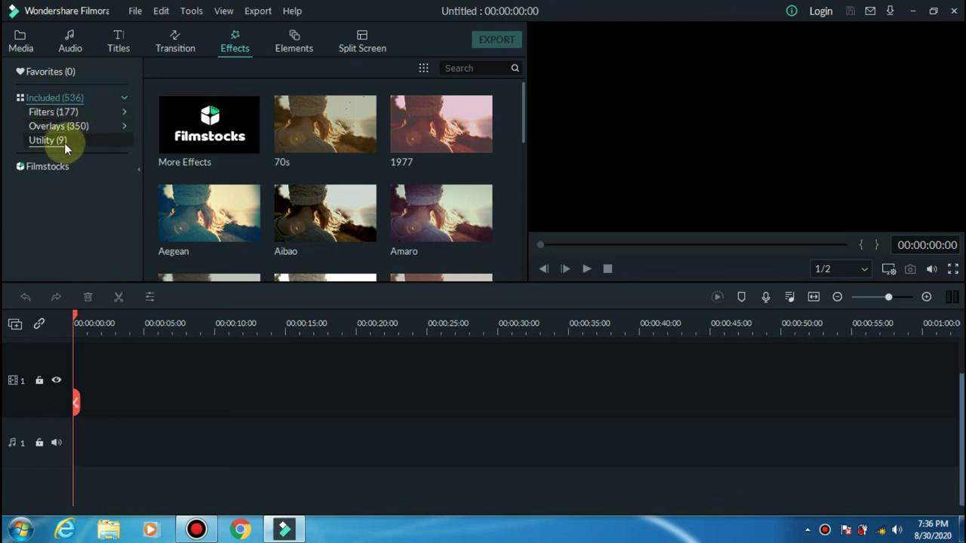
click(123, 113)
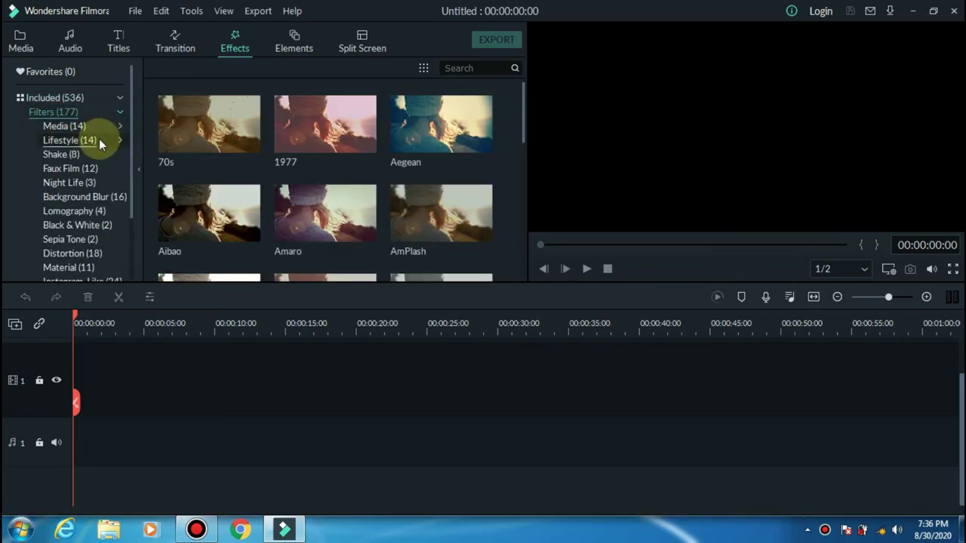
scroll(83, 200, down, 2)
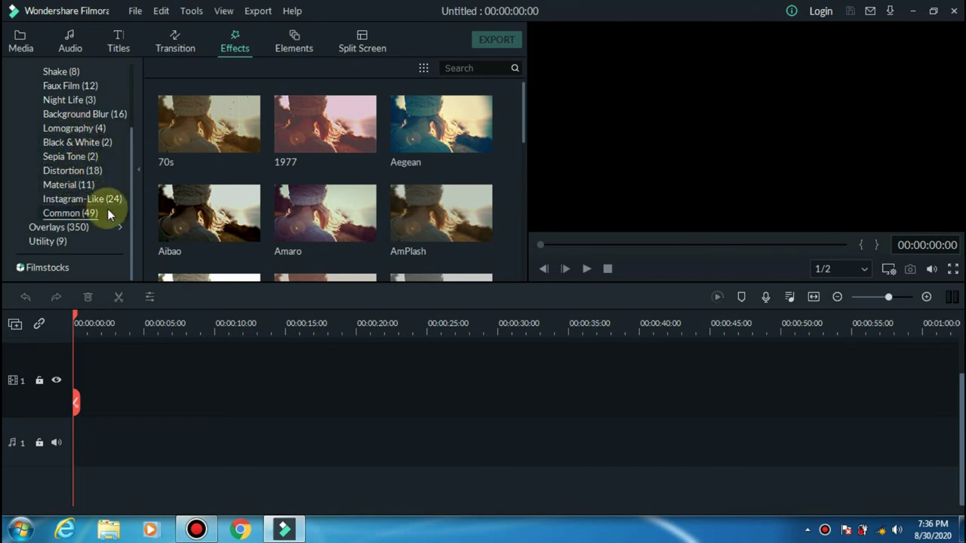
click(118, 229)
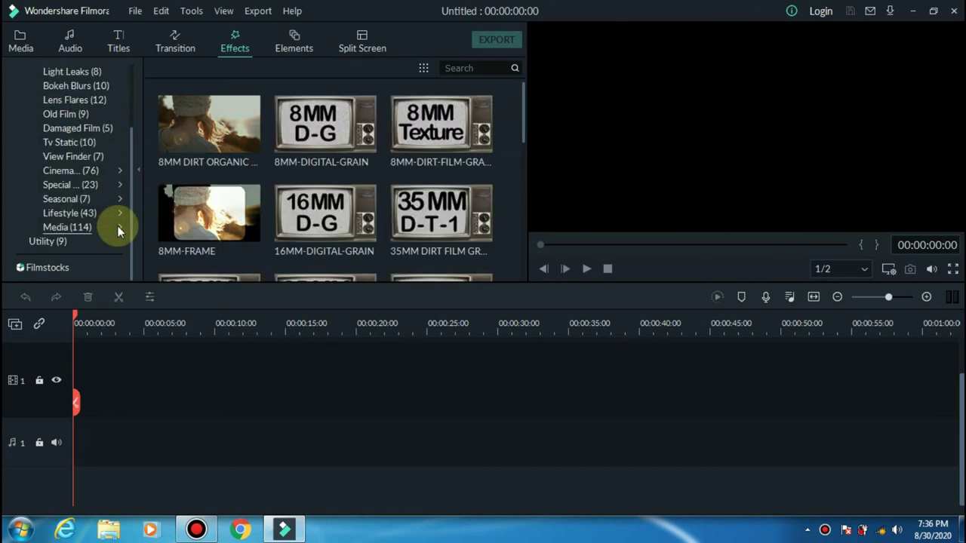
click(119, 186)
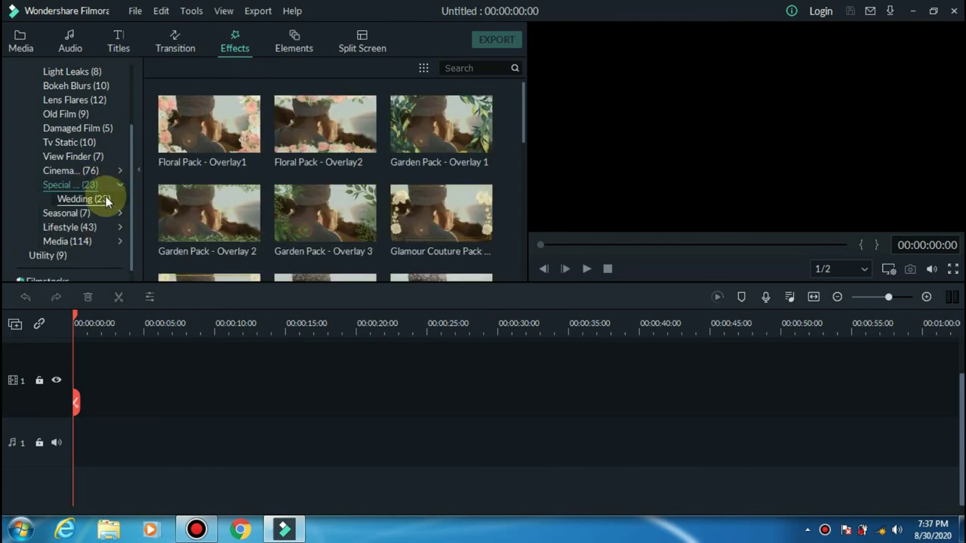
click(105, 203)
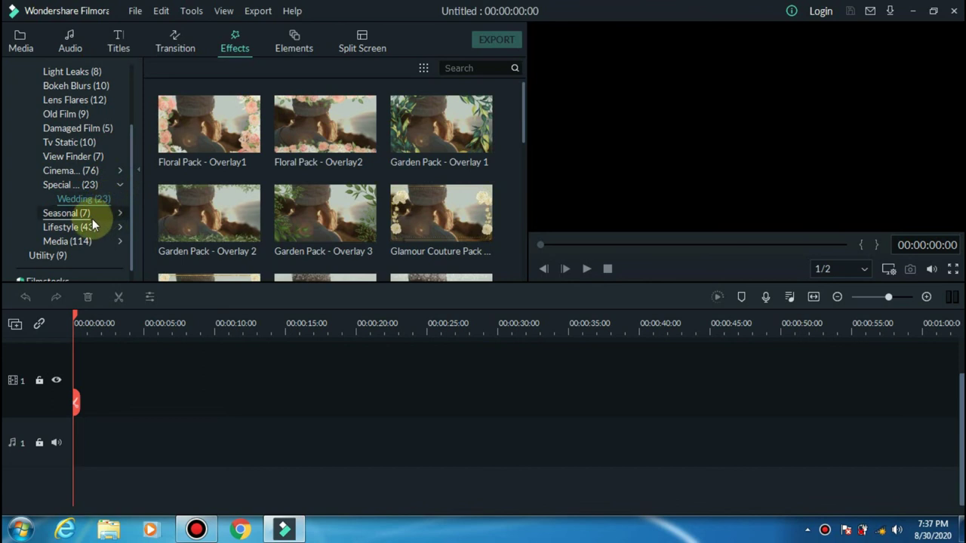
click(88, 215)
click(91, 225)
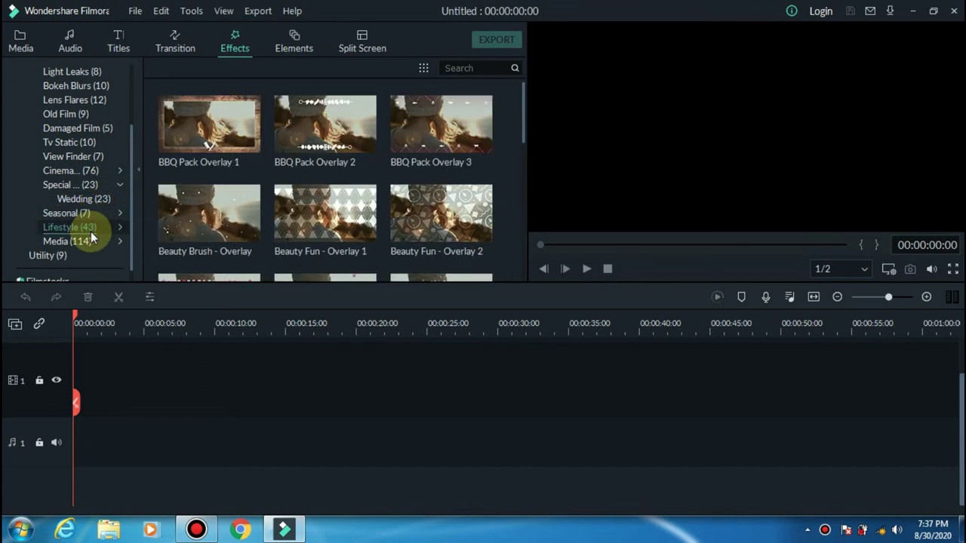
click(88, 242)
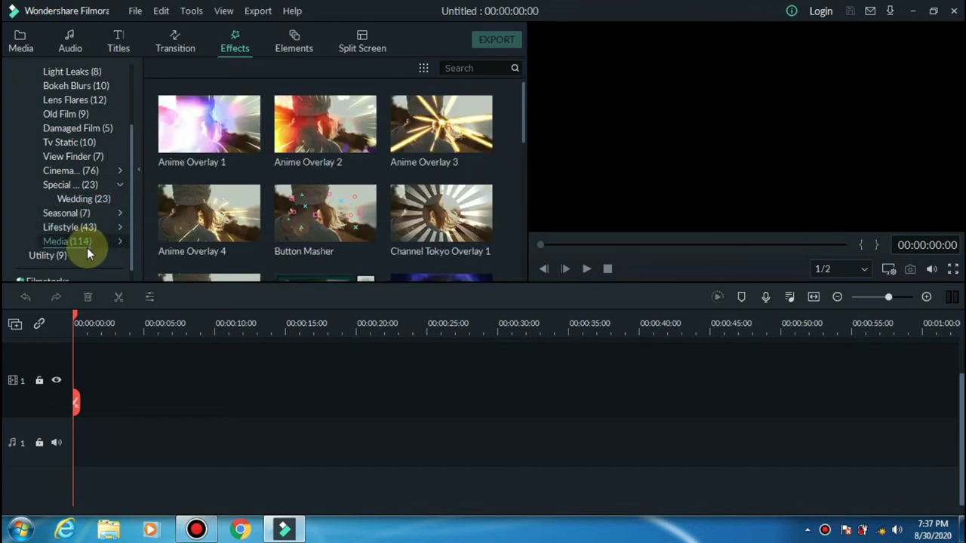
click(47, 255)
scroll(68, 189, up, 3)
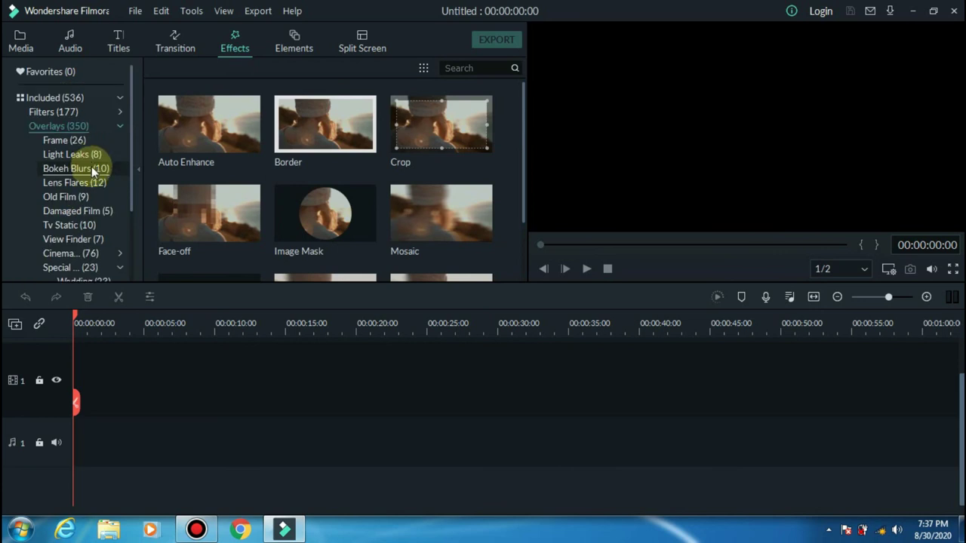
Examine the Frame, Light Leaks, Bokeh Blurs and Lens Flares overlay categories.
click(22, 102)
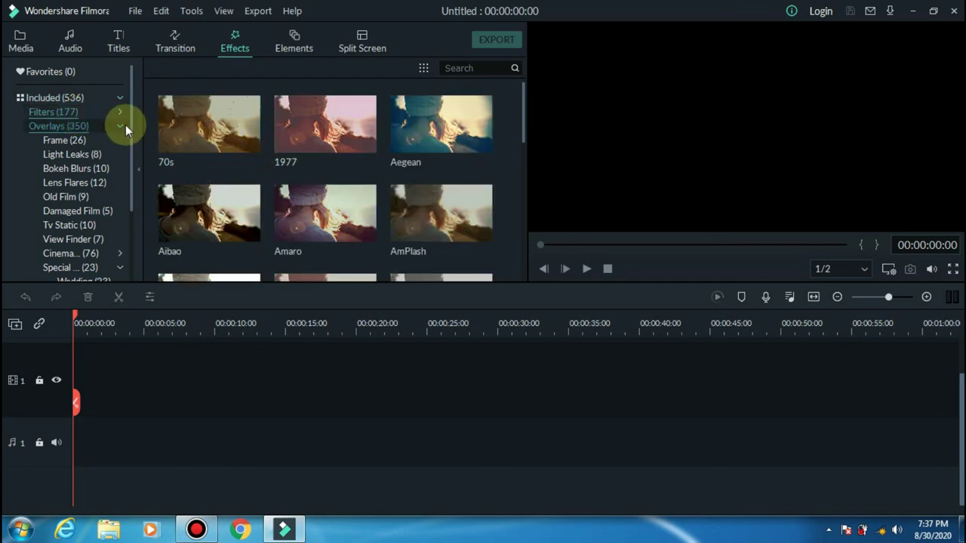
click(76, 142)
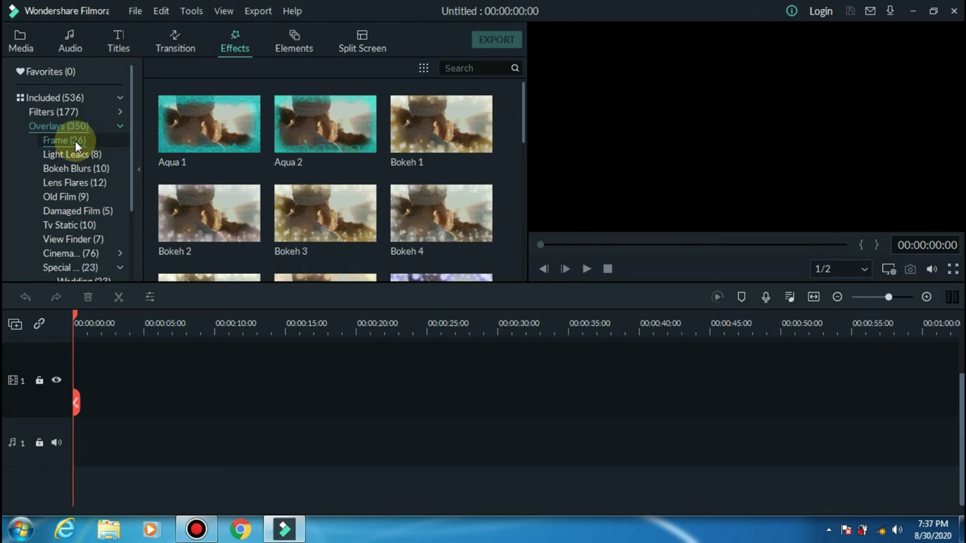
click(87, 156)
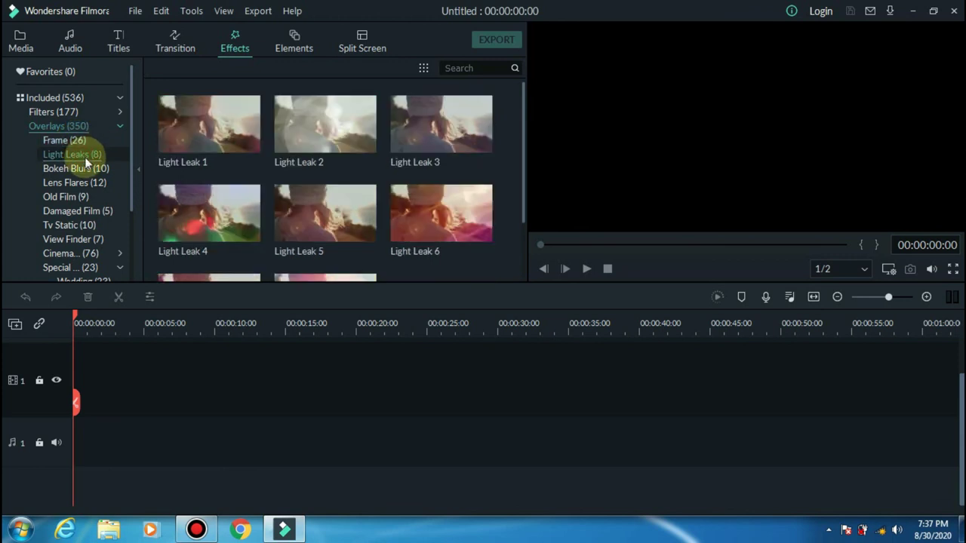
click(90, 169)
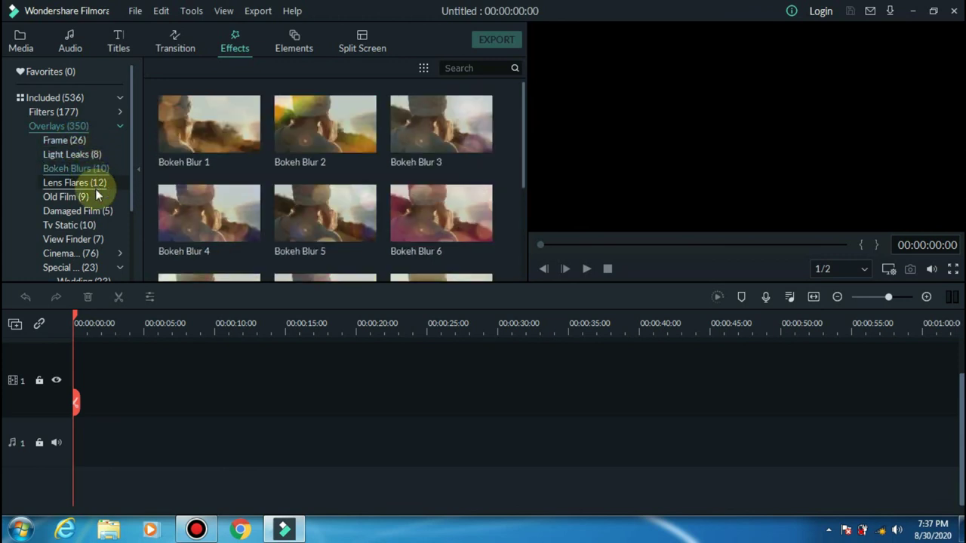
click(95, 188)
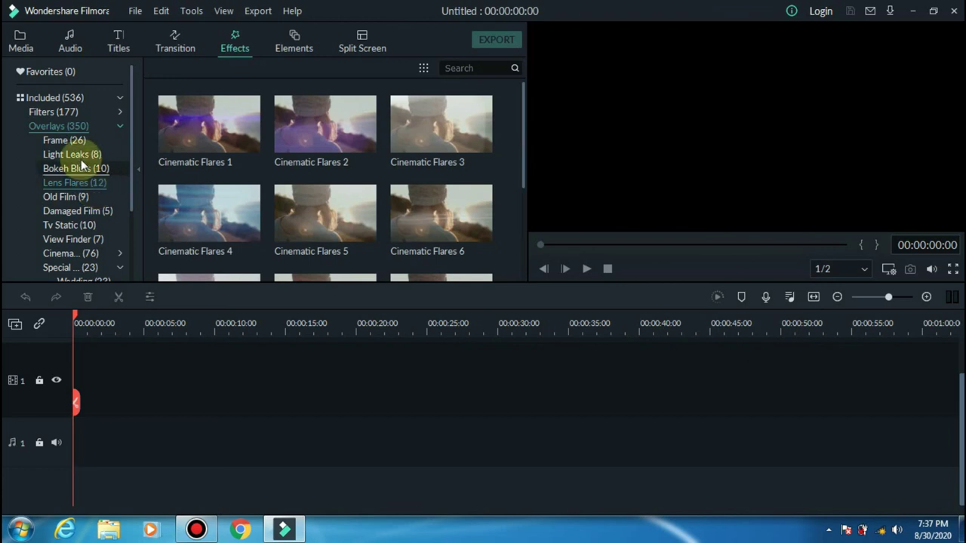